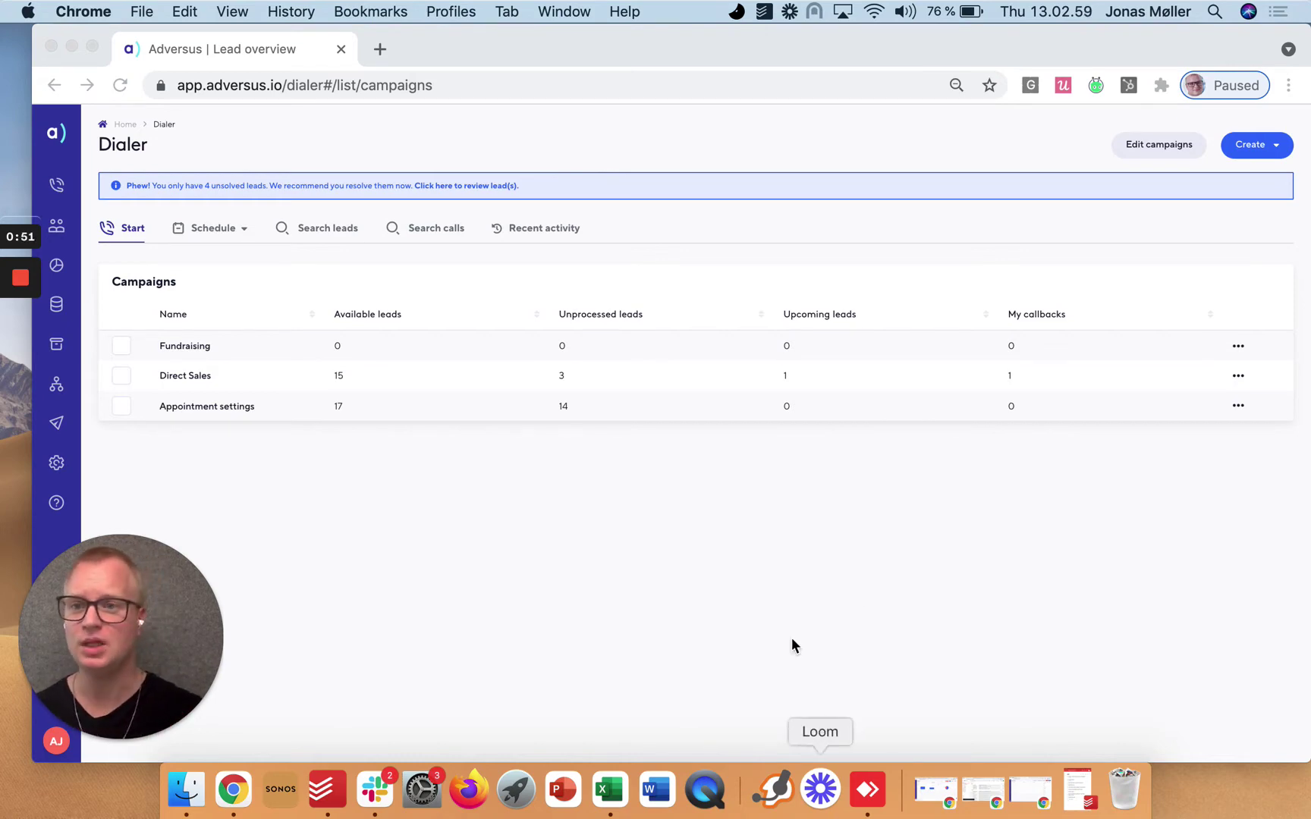
Open the Quality page under Insights and filter leads by last contacted Today
{"action": "left_click", "coordinate": [56, 265]}
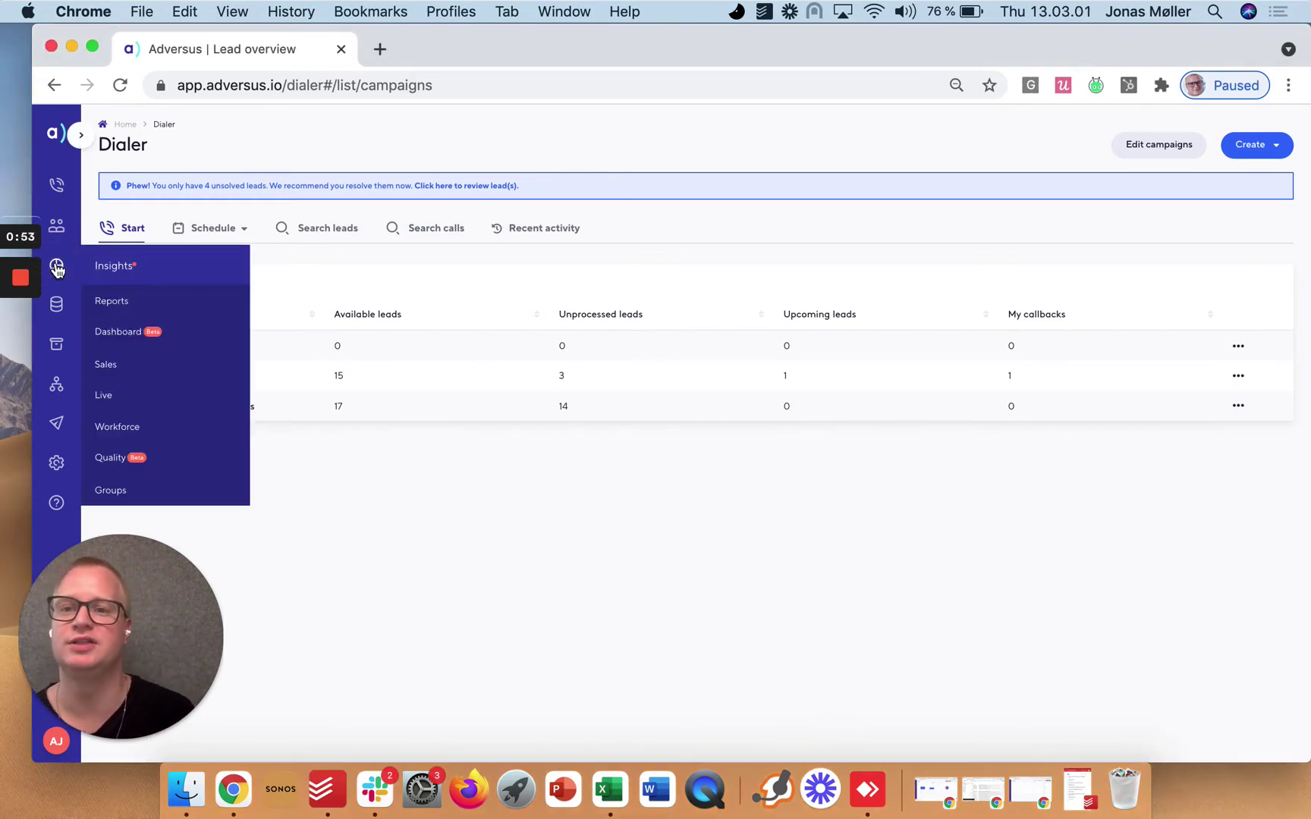
{"action": "left_click", "coordinate": [118, 458]}
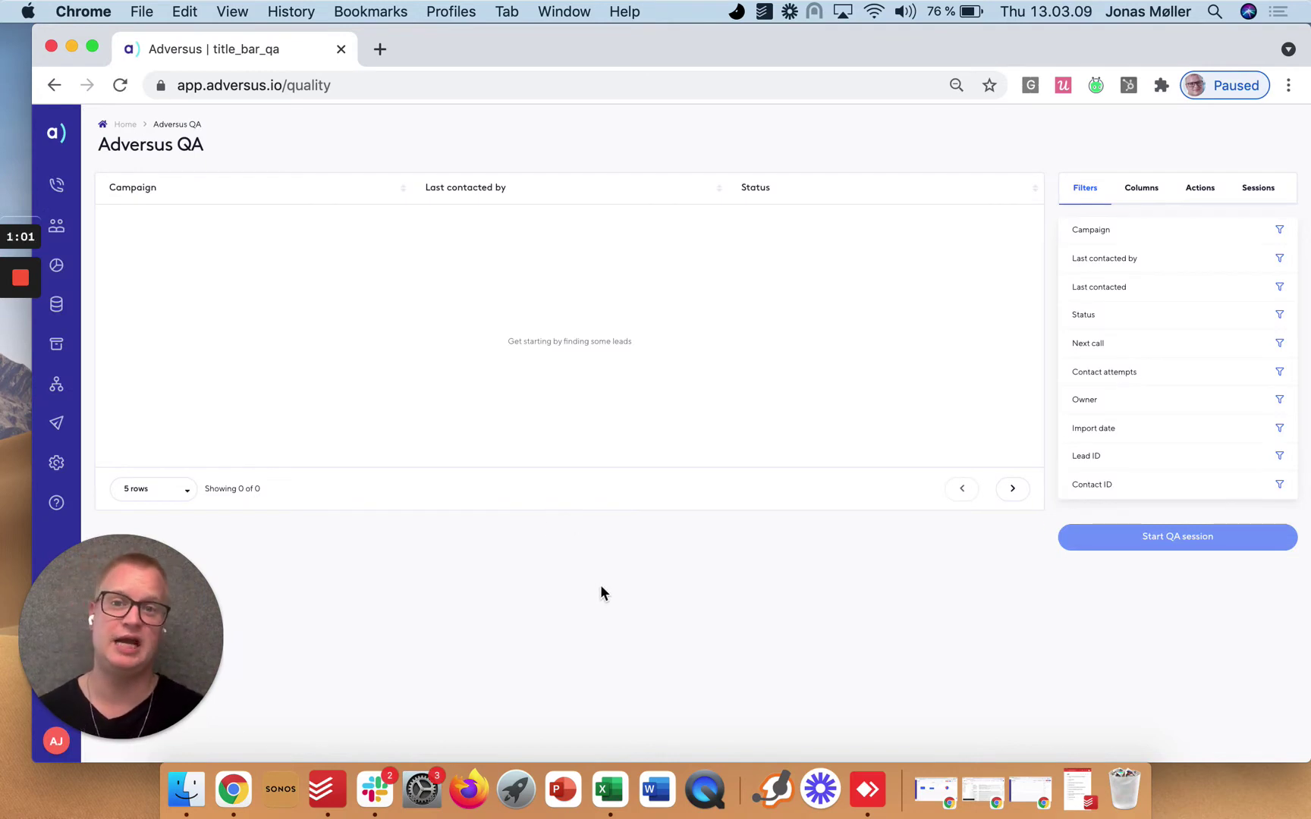
{"action": "left_click", "coordinate": [1102, 289]}
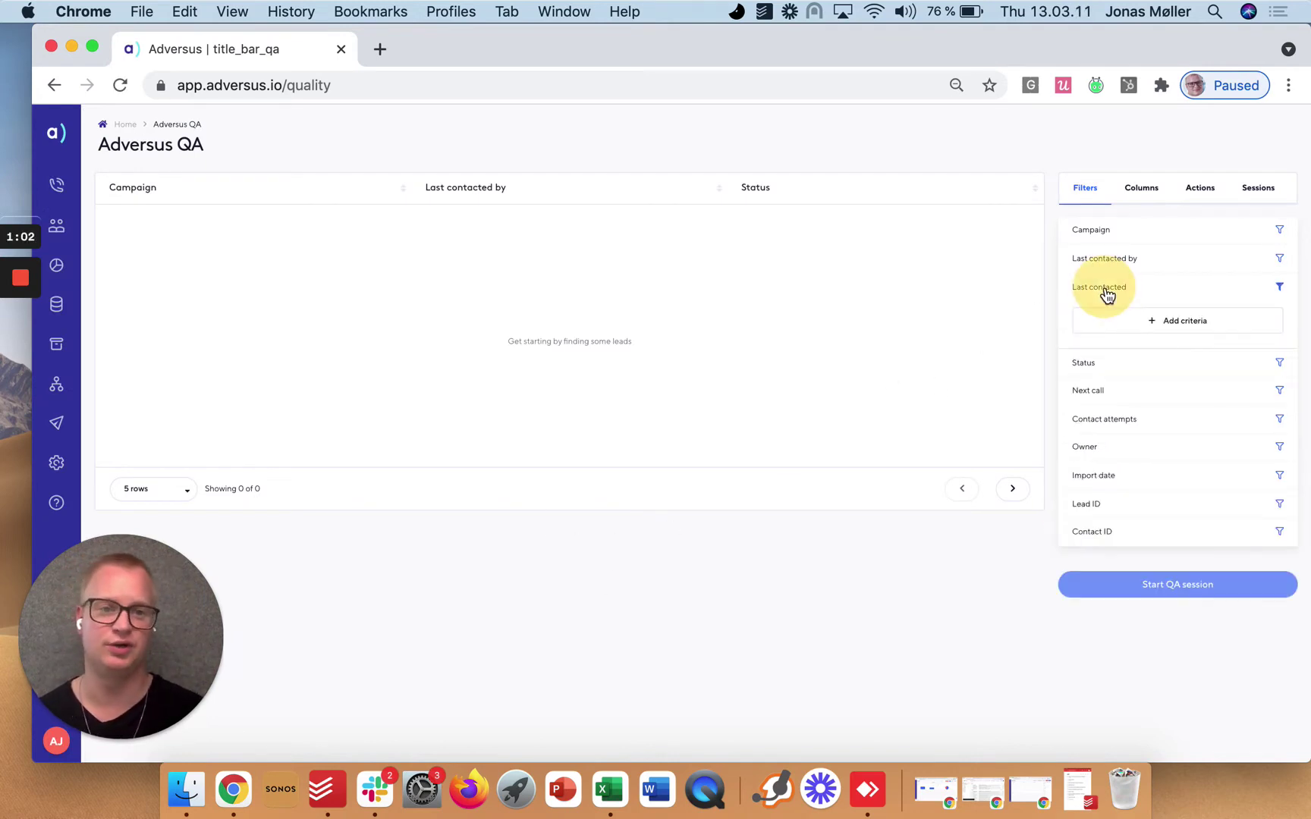
{"action": "left_click", "coordinate": [1121, 325]}
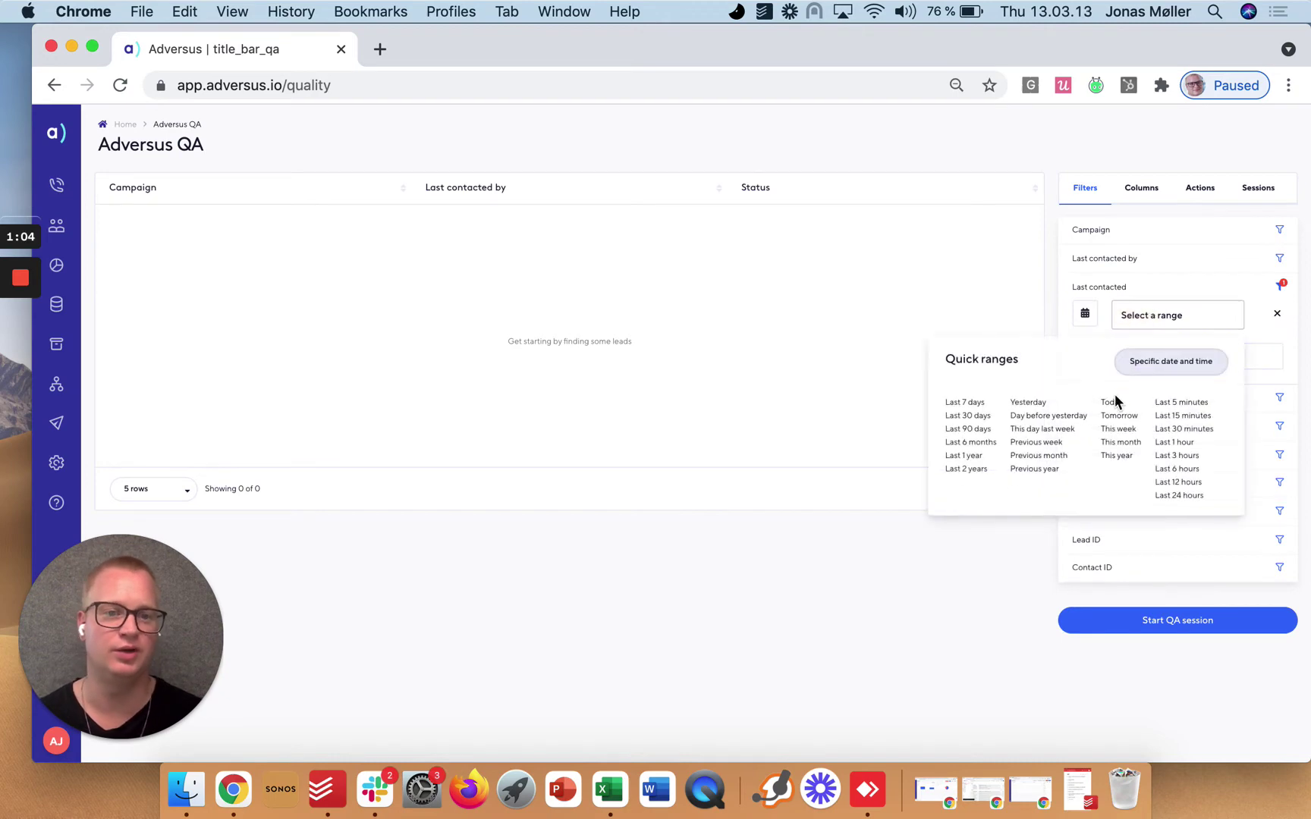
{"action": "left_click", "coordinate": [1115, 404]}
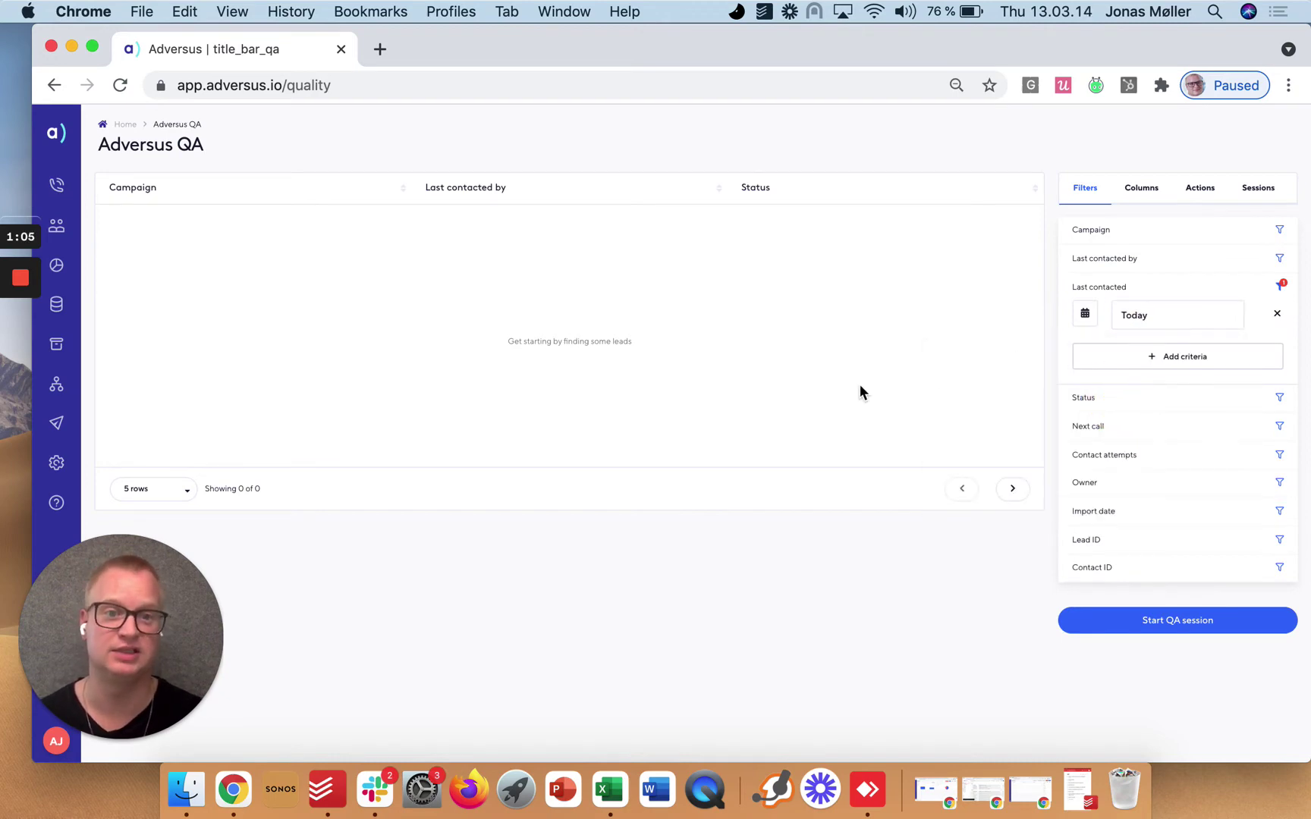
Add a Last contacted by criterion that equals the chosen agent
{"action": "left_click", "coordinate": [1109, 270]}
{"action": "left_click", "coordinate": [1121, 292]}
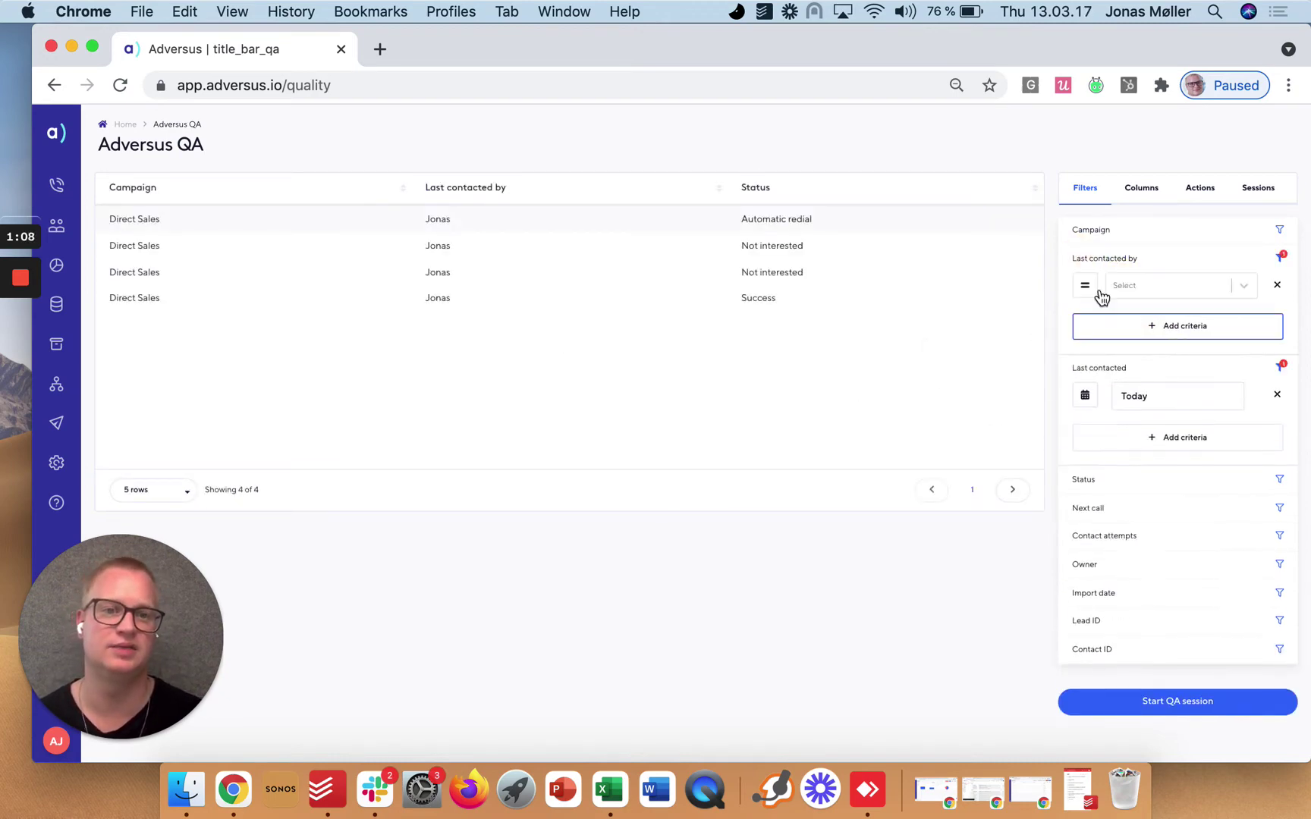
{"action": "left_click", "coordinate": [1123, 284]}
{"action": "left_click", "coordinate": [1120, 341]}
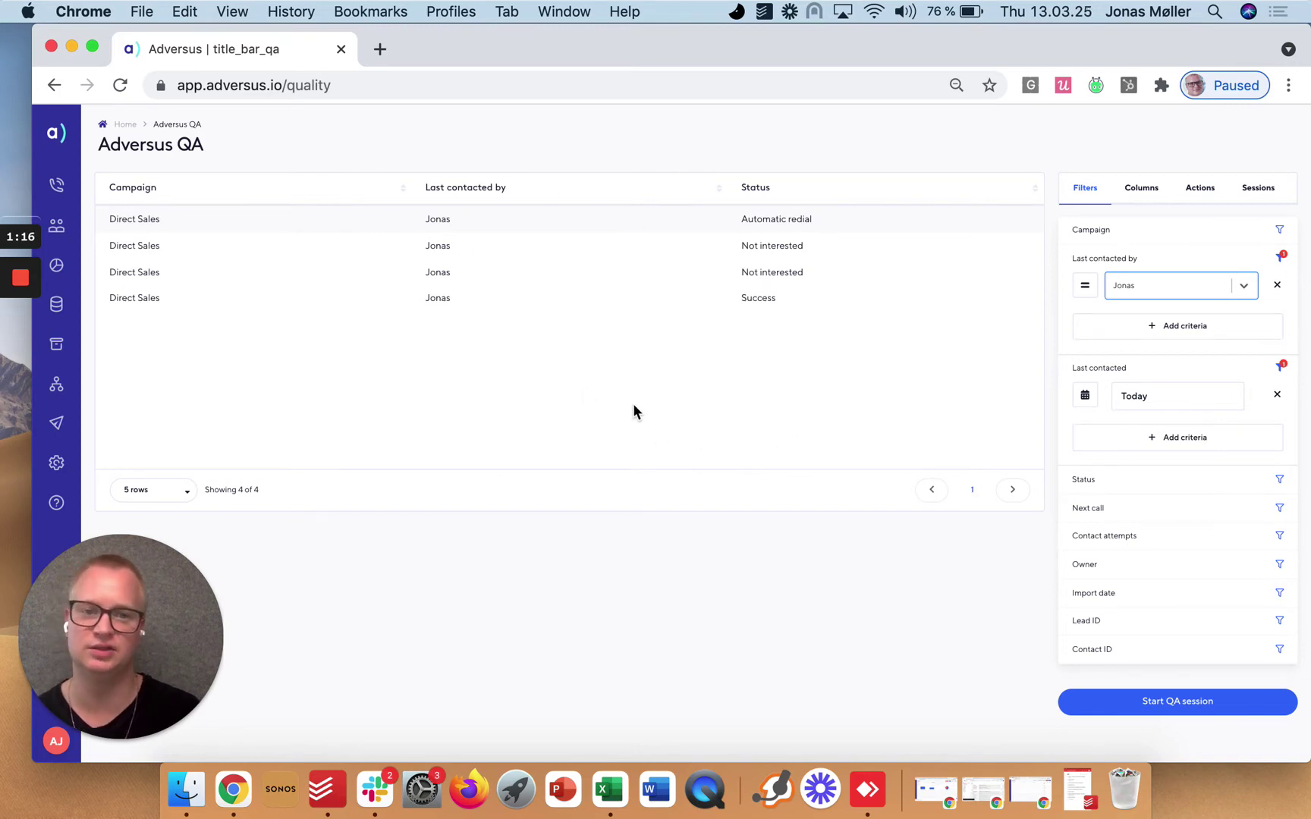
Start a QA session on the filtered leads and approve all four of them one after another
{"action": "left_click", "coordinate": [1122, 707]}
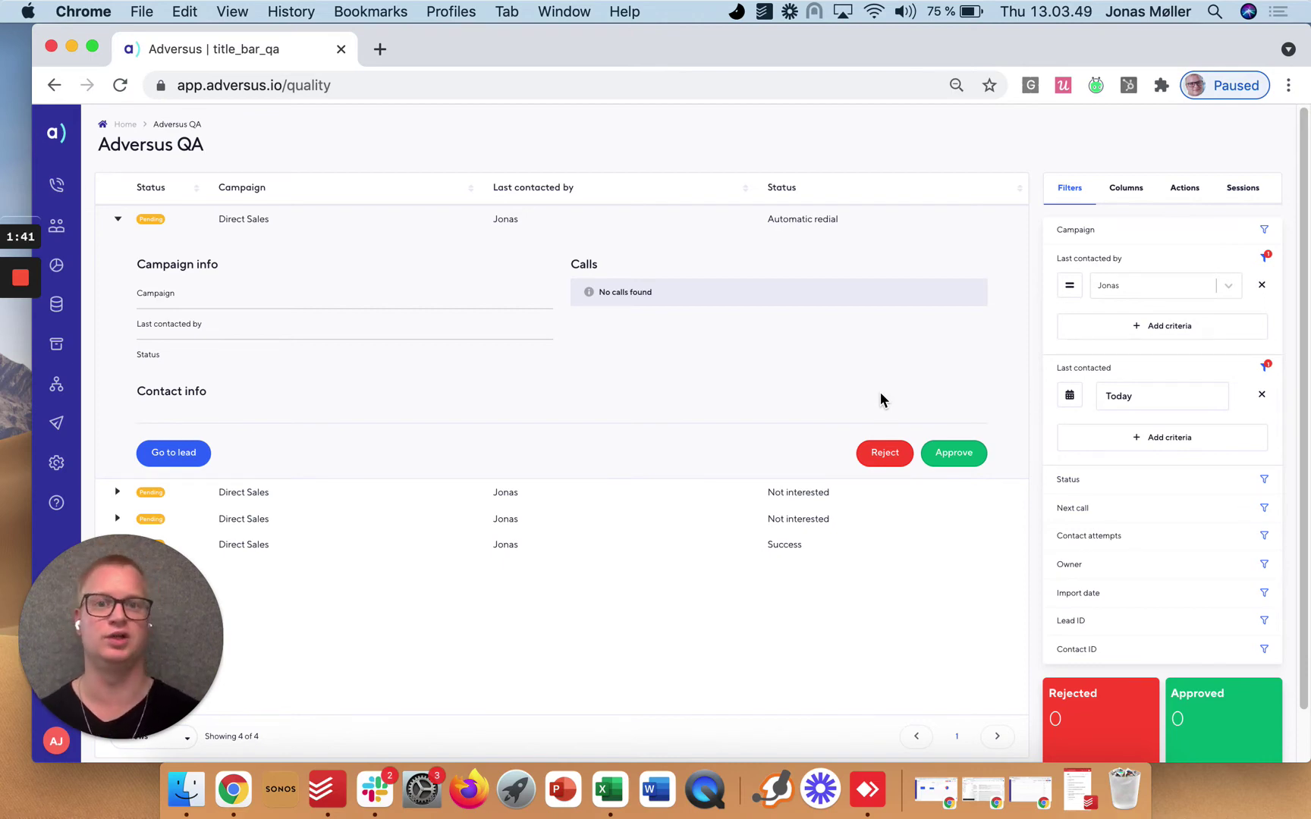
{"action": "left_click", "coordinate": [954, 453]}
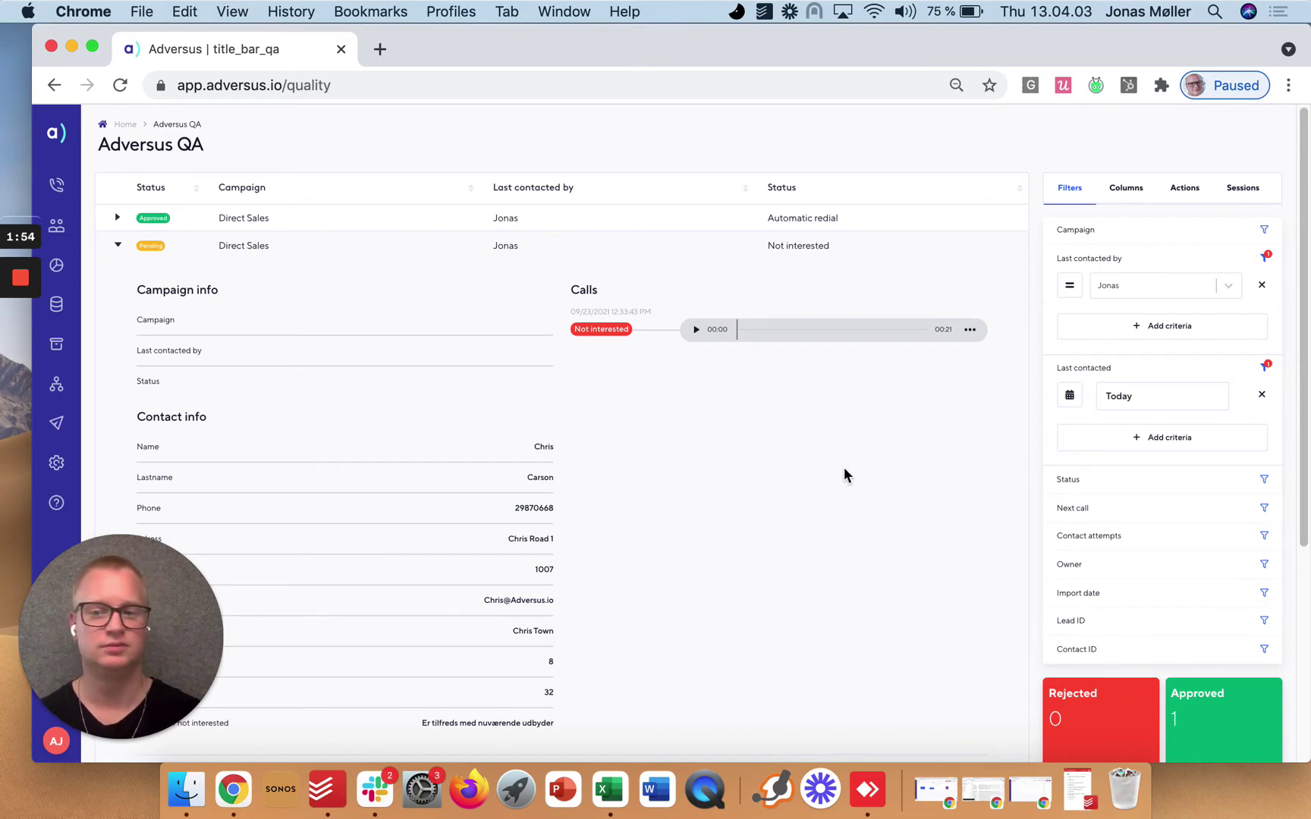
{"action": "scroll", "coordinate": [844, 467], "scroll_direction": "down", "scroll_amount": 5}
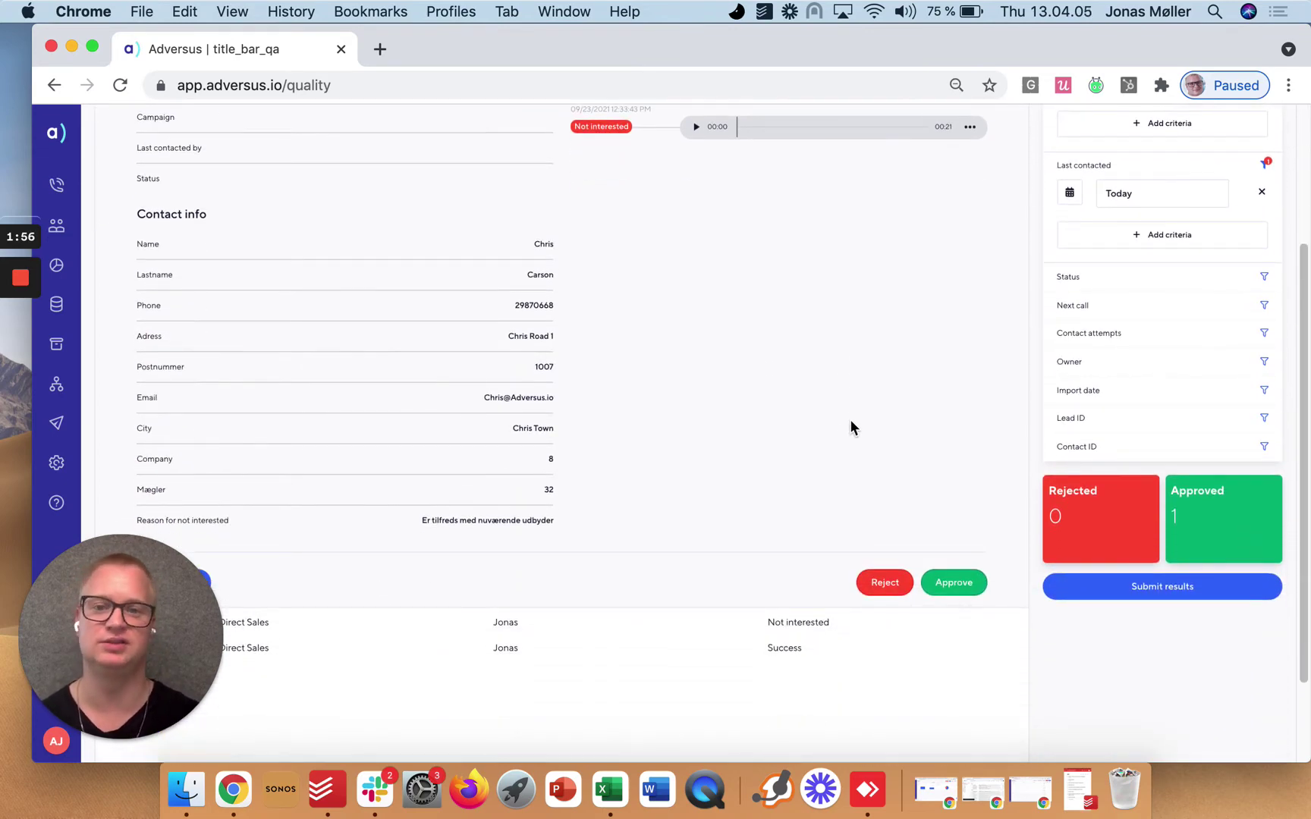
{"action": "left_click", "coordinate": [945, 584]}
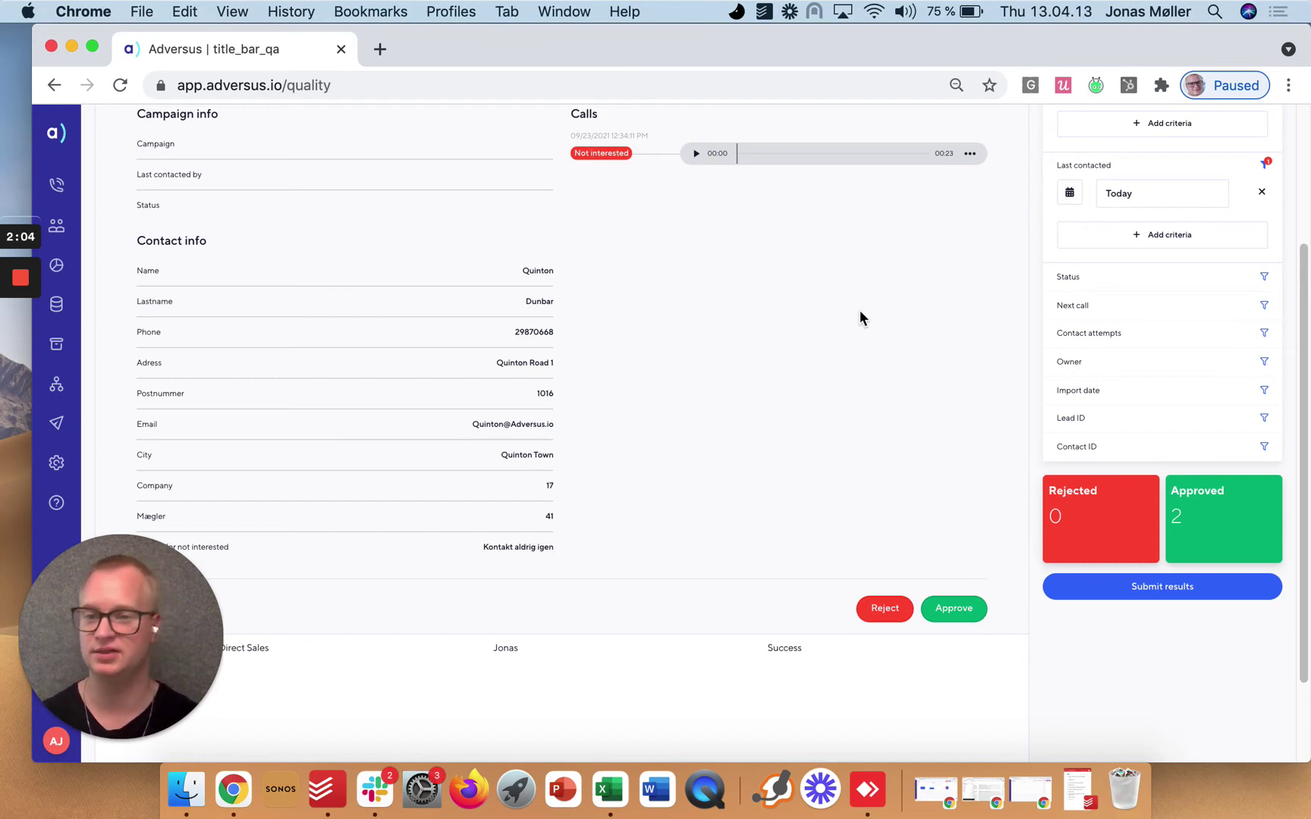
{"action": "left_click", "coordinate": [942, 607]}
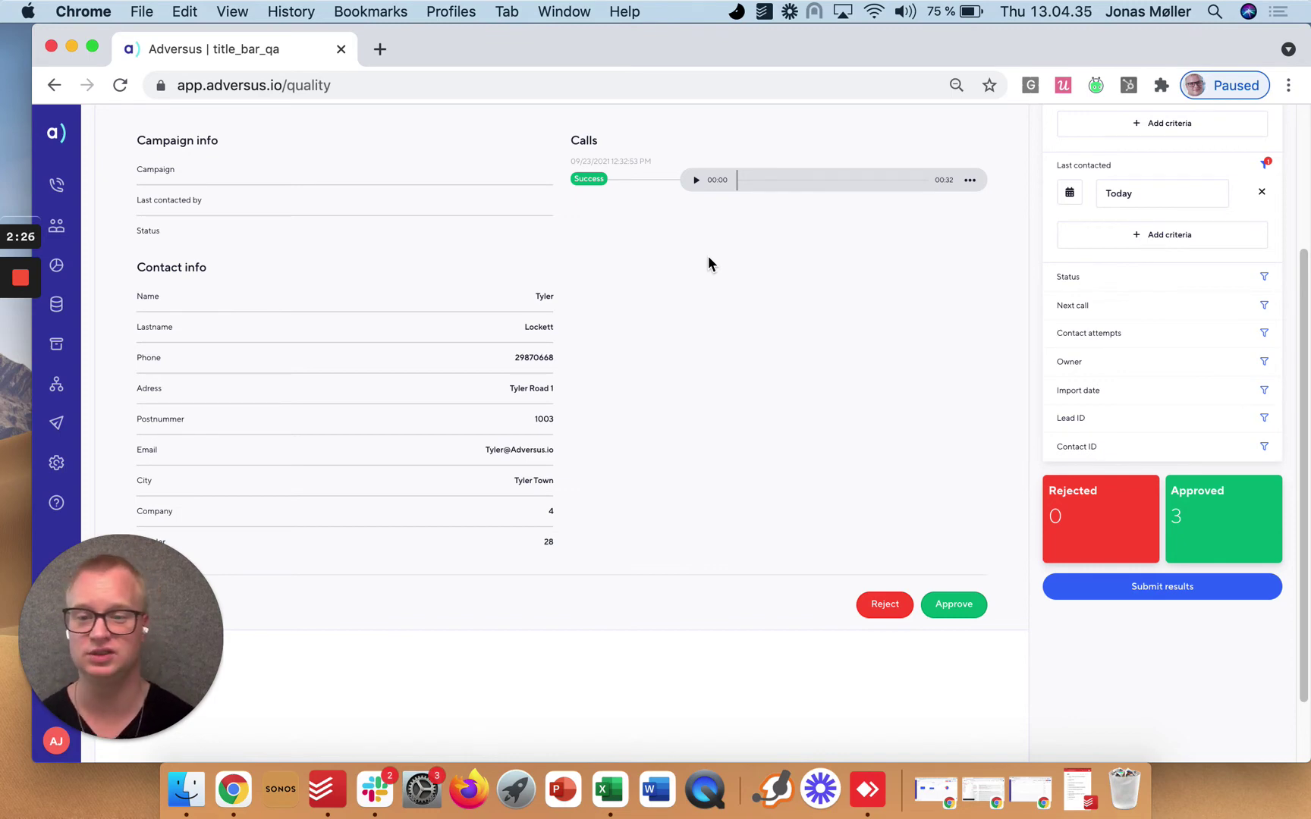
{"action": "left_click", "coordinate": [957, 605]}
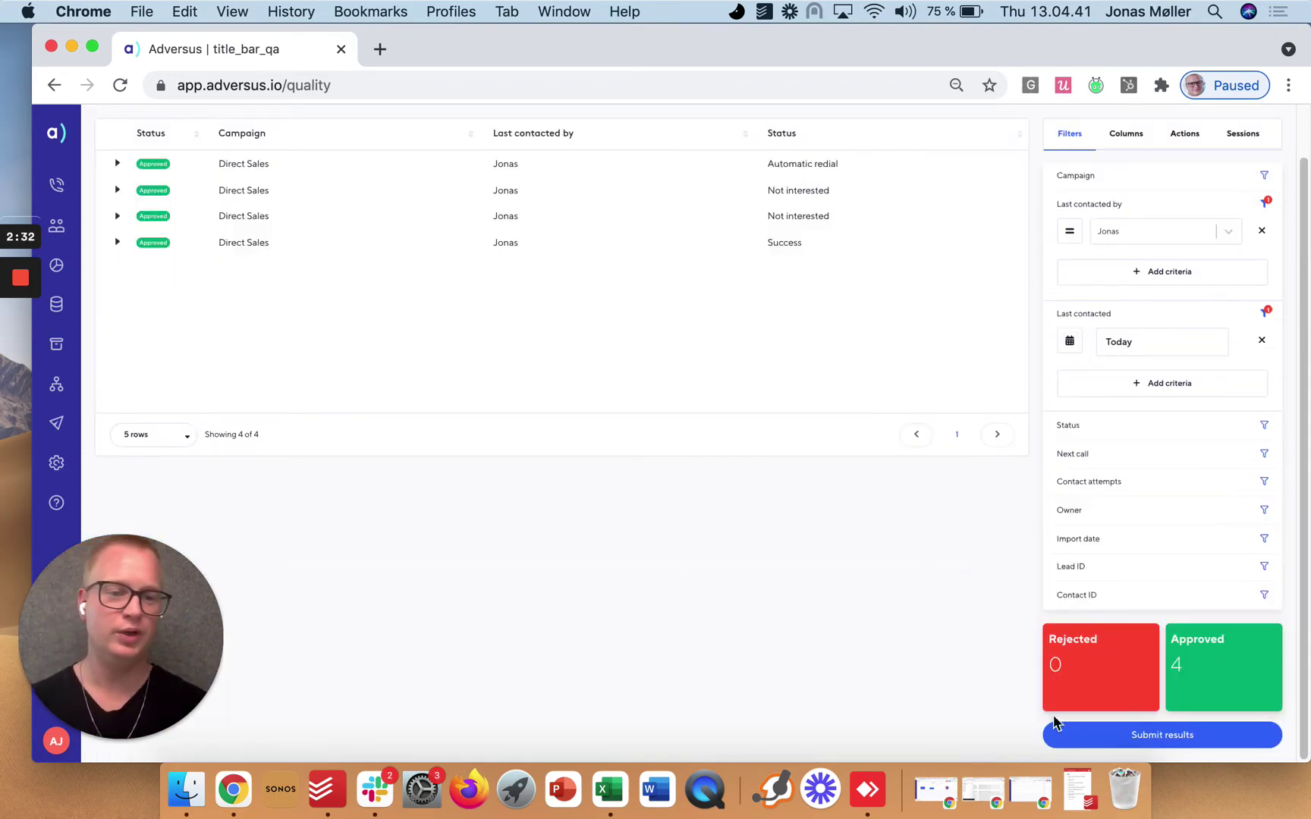
Submit the QA results and finish the evaluation without selecting any actions for the leads
{"action": "left_click", "coordinate": [1073, 730]}
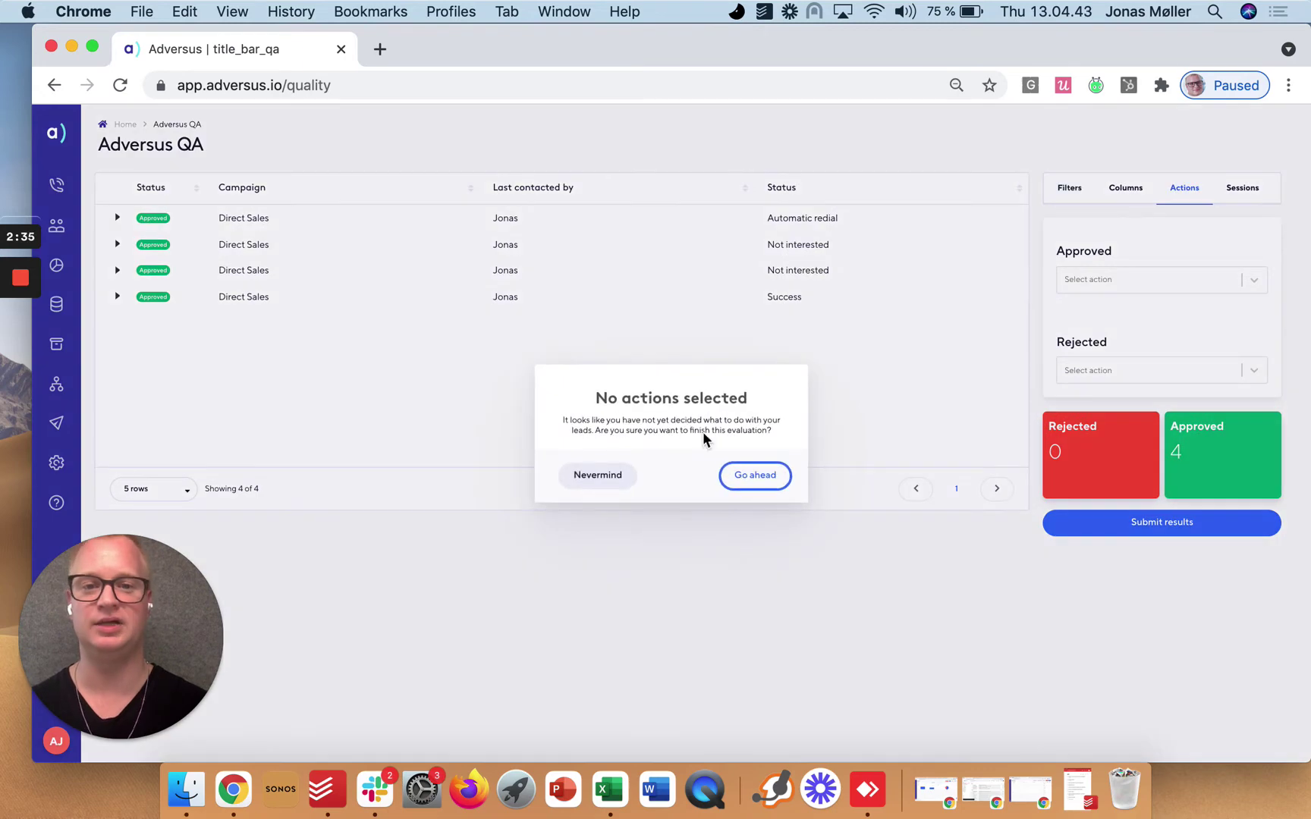
{"action": "left_click_drag", "start_coordinate": [596, 397], "coordinate": [753, 396]}
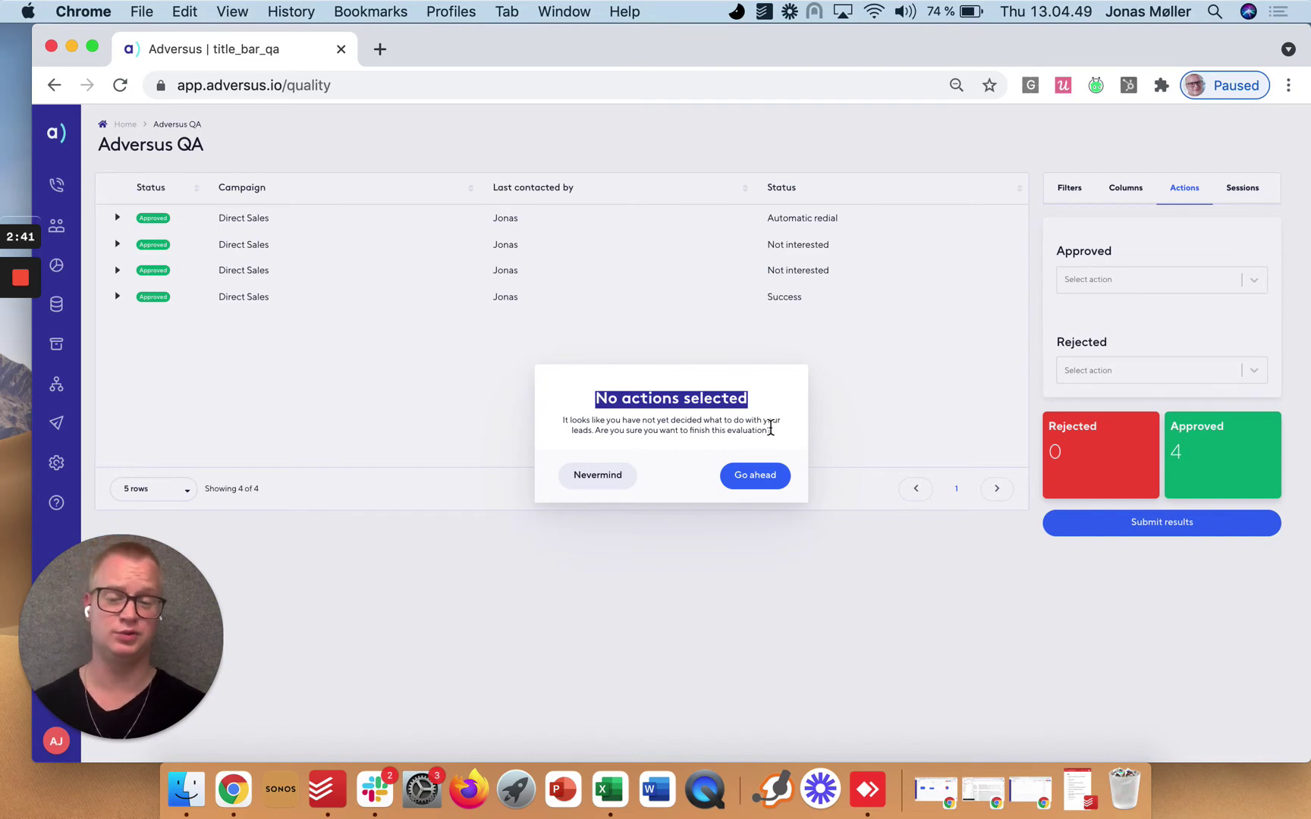
{"action": "left_click", "coordinate": [758, 477]}
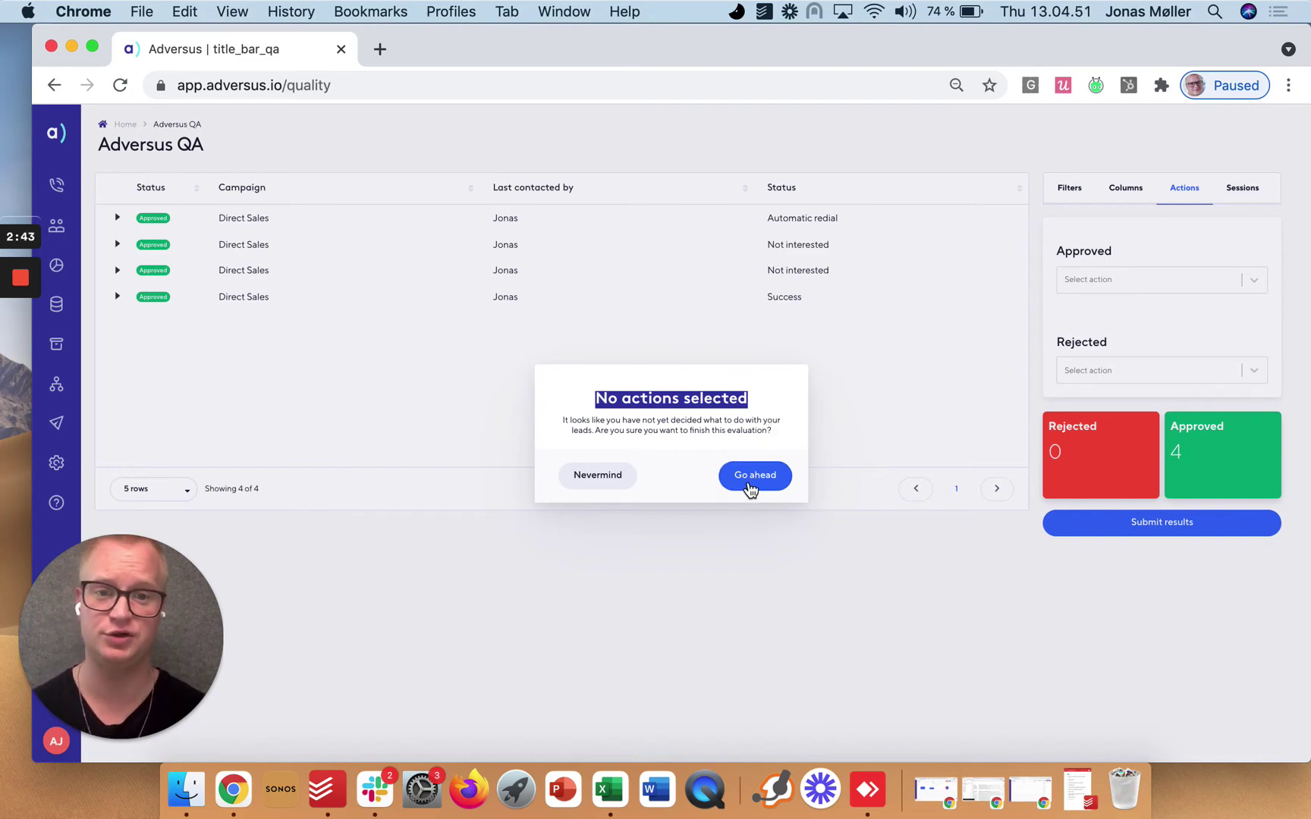
{"action": "left_click", "coordinate": [751, 476]}
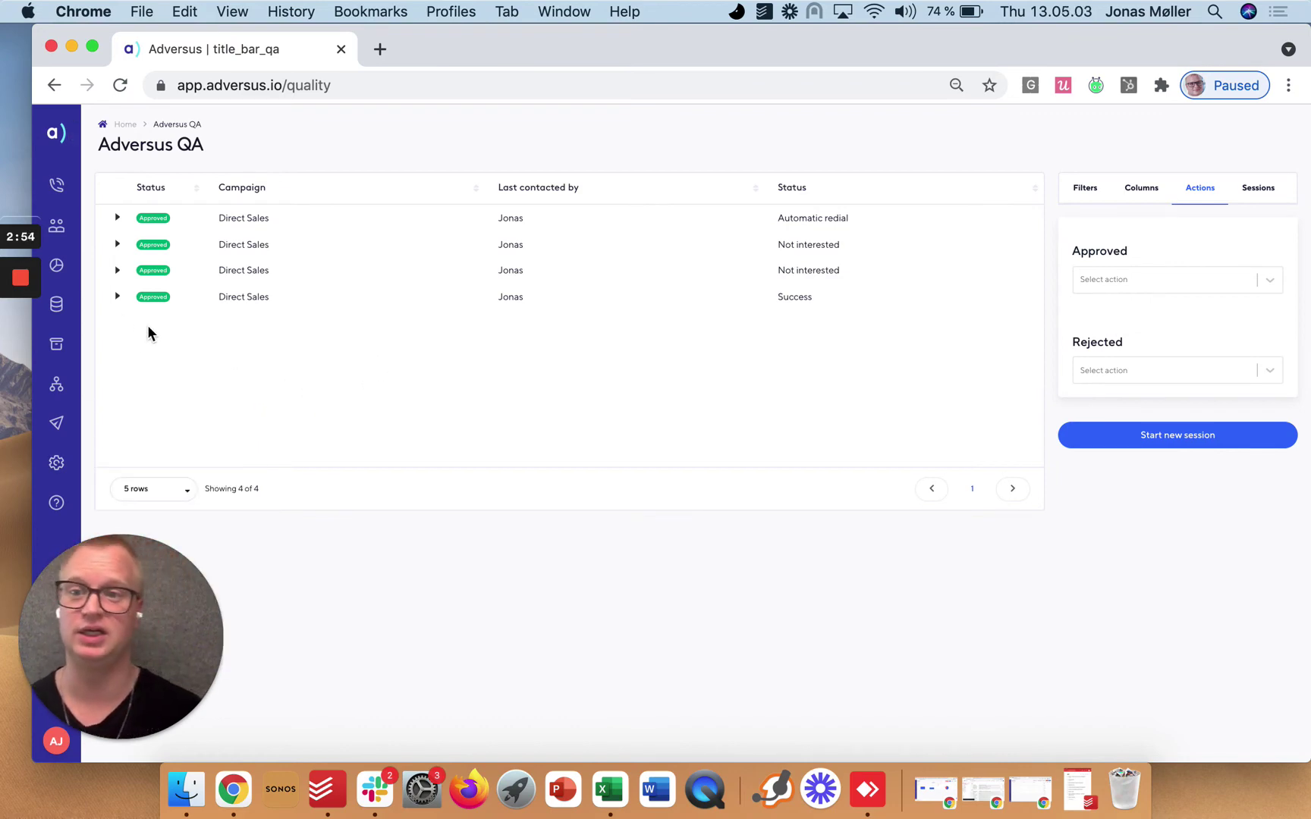
Reopen the Quality page for a new session and filter leads by a Status list containing Success and Not interested
{"action": "mouse_move", "coordinate": [57, 264]}
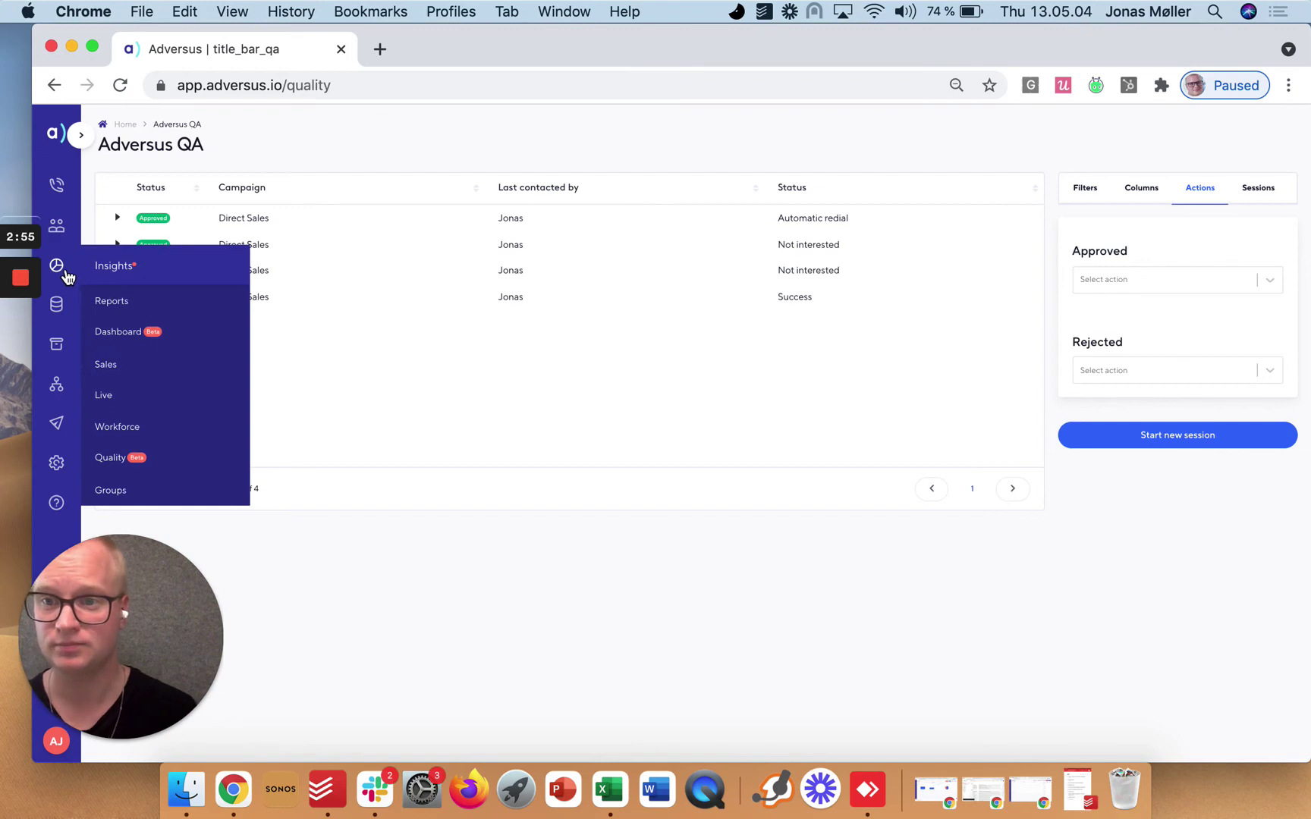
{"action": "left_click", "coordinate": [124, 464]}
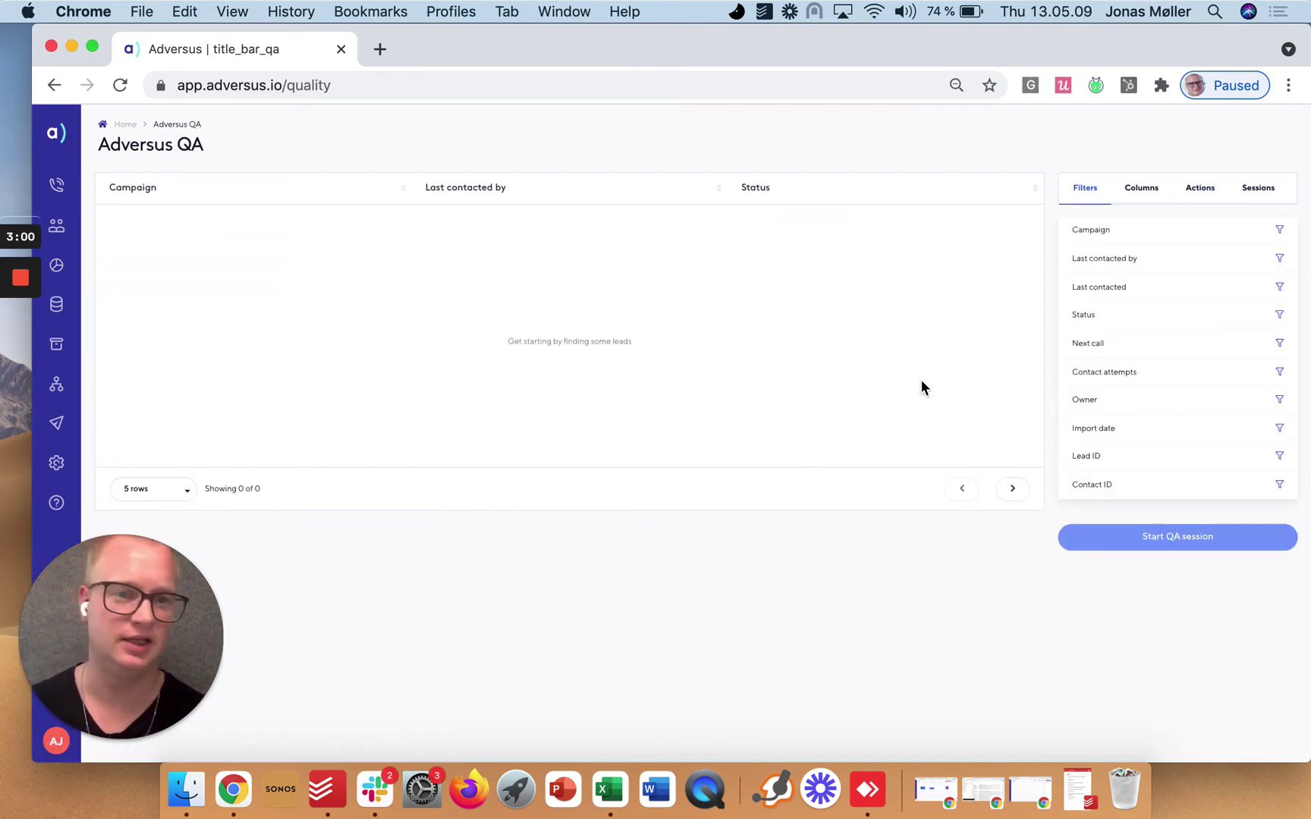
{"action": "left_click", "coordinate": [1134, 313]}
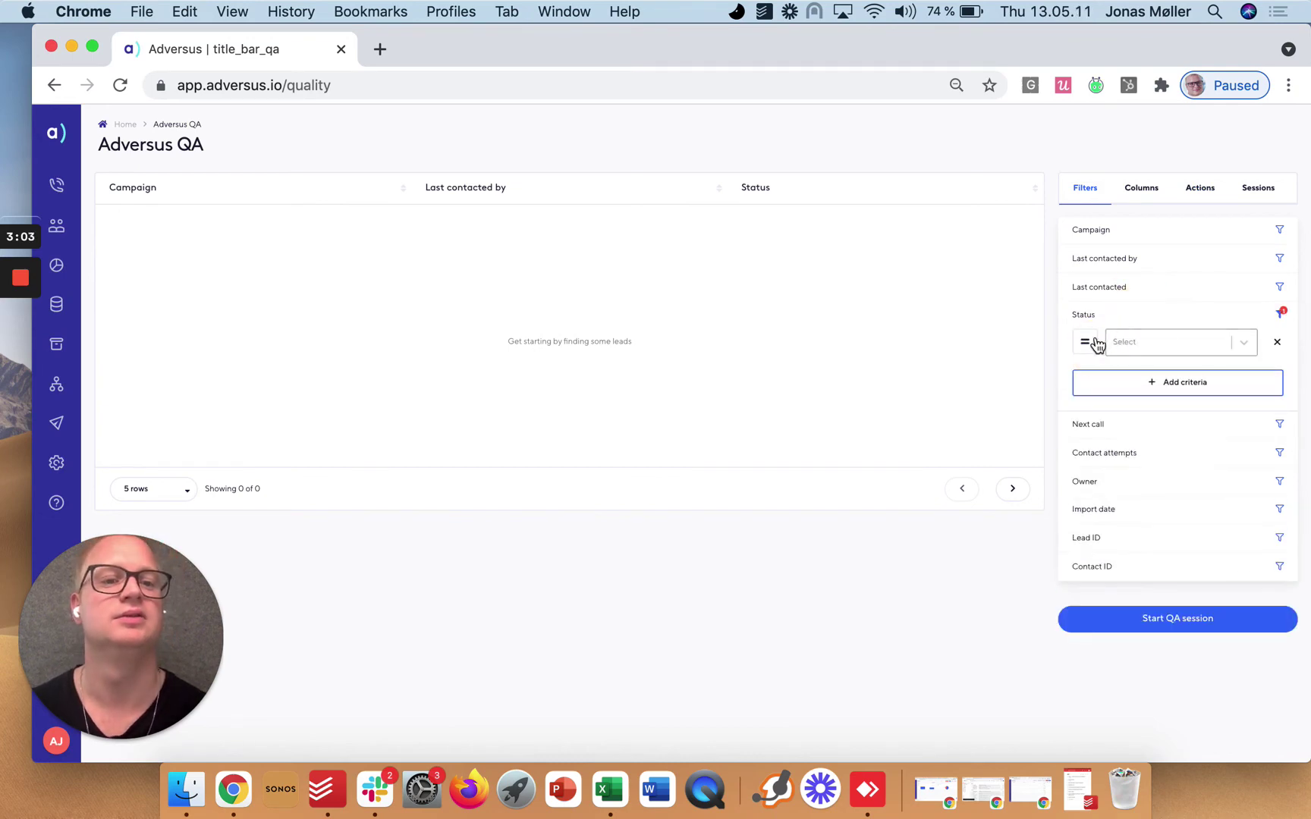
{"action": "left_click", "coordinate": [1090, 342]}
{"action": "left_click", "coordinate": [1098, 413]}
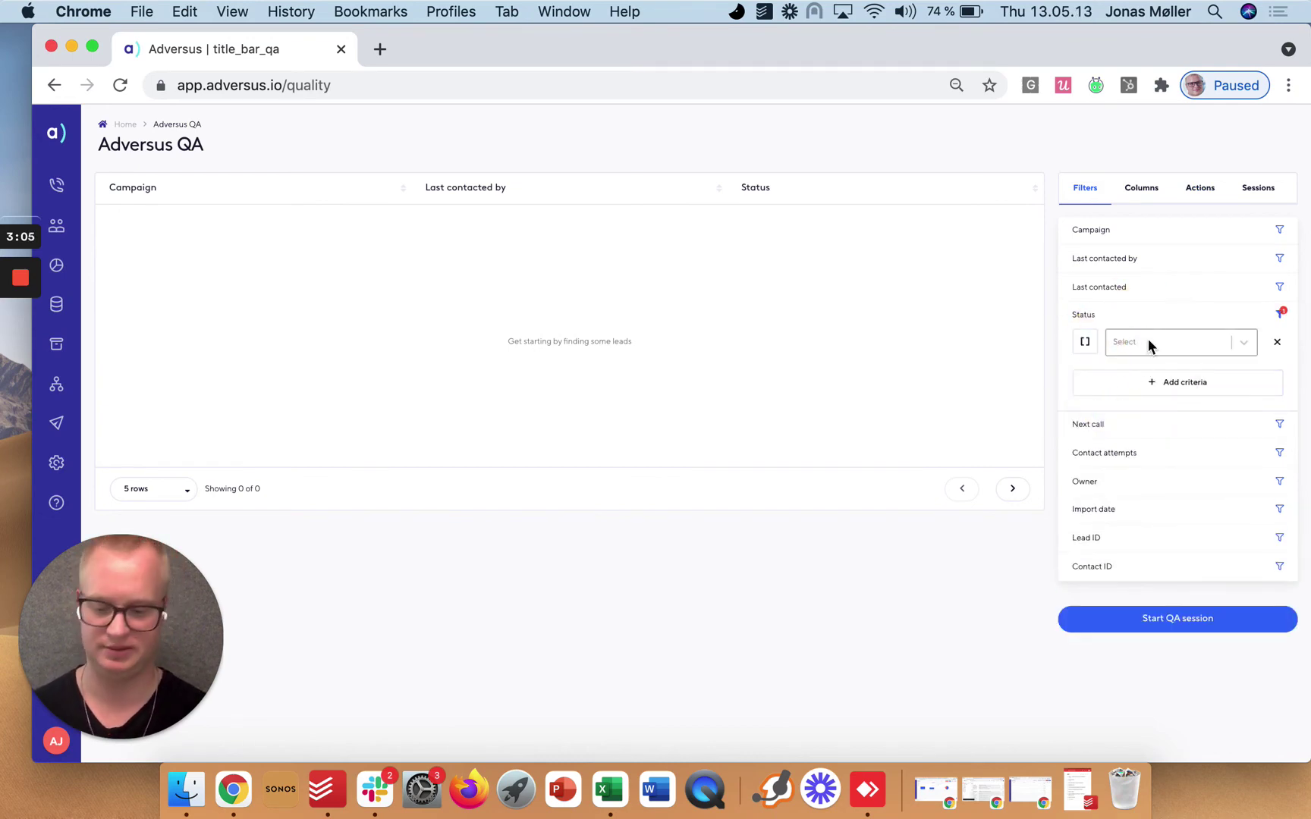
{"action": "left_click", "coordinate": [1141, 342]}
{"action": "type", "text": "su"}
{"action": "key", "text": "Return"}
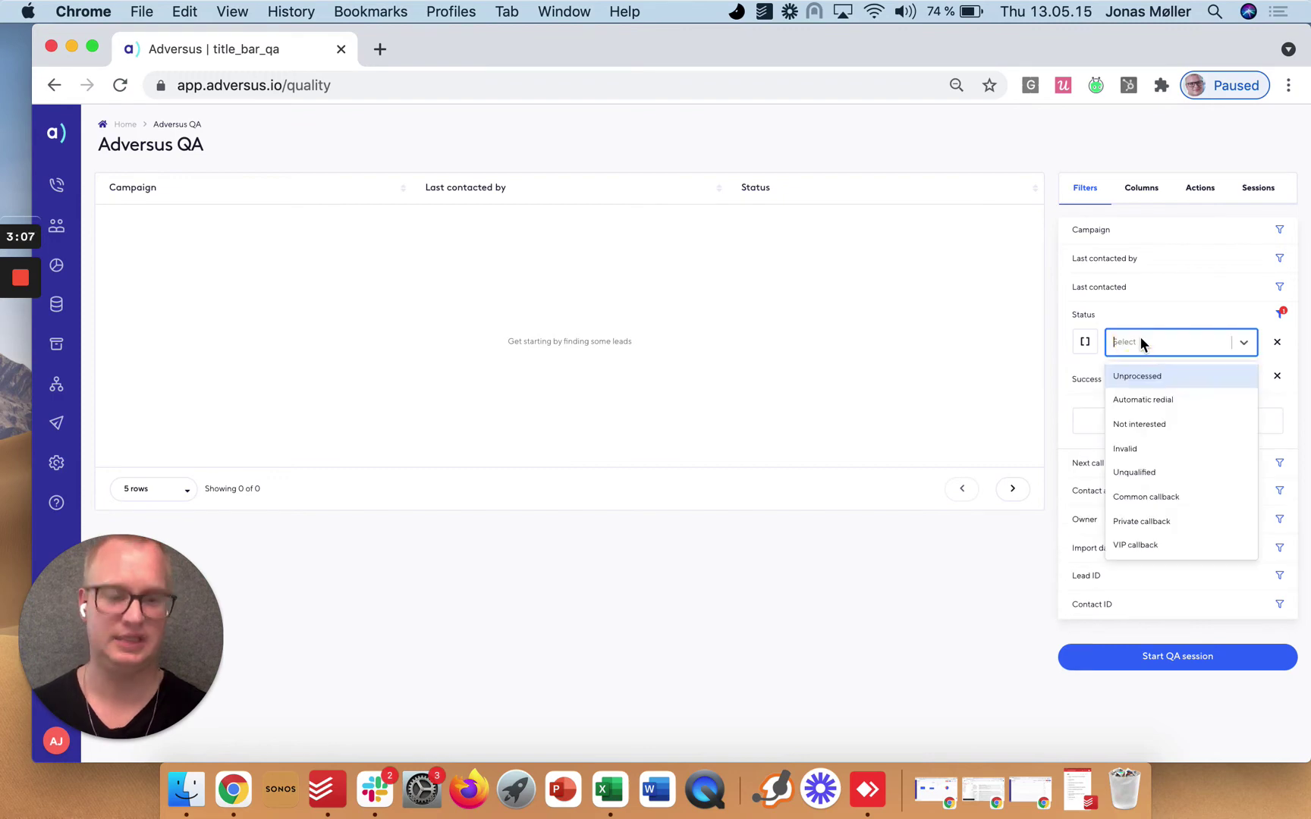
{"action": "type", "text": "no"}
{"action": "left_click", "coordinate": [1142, 376]}
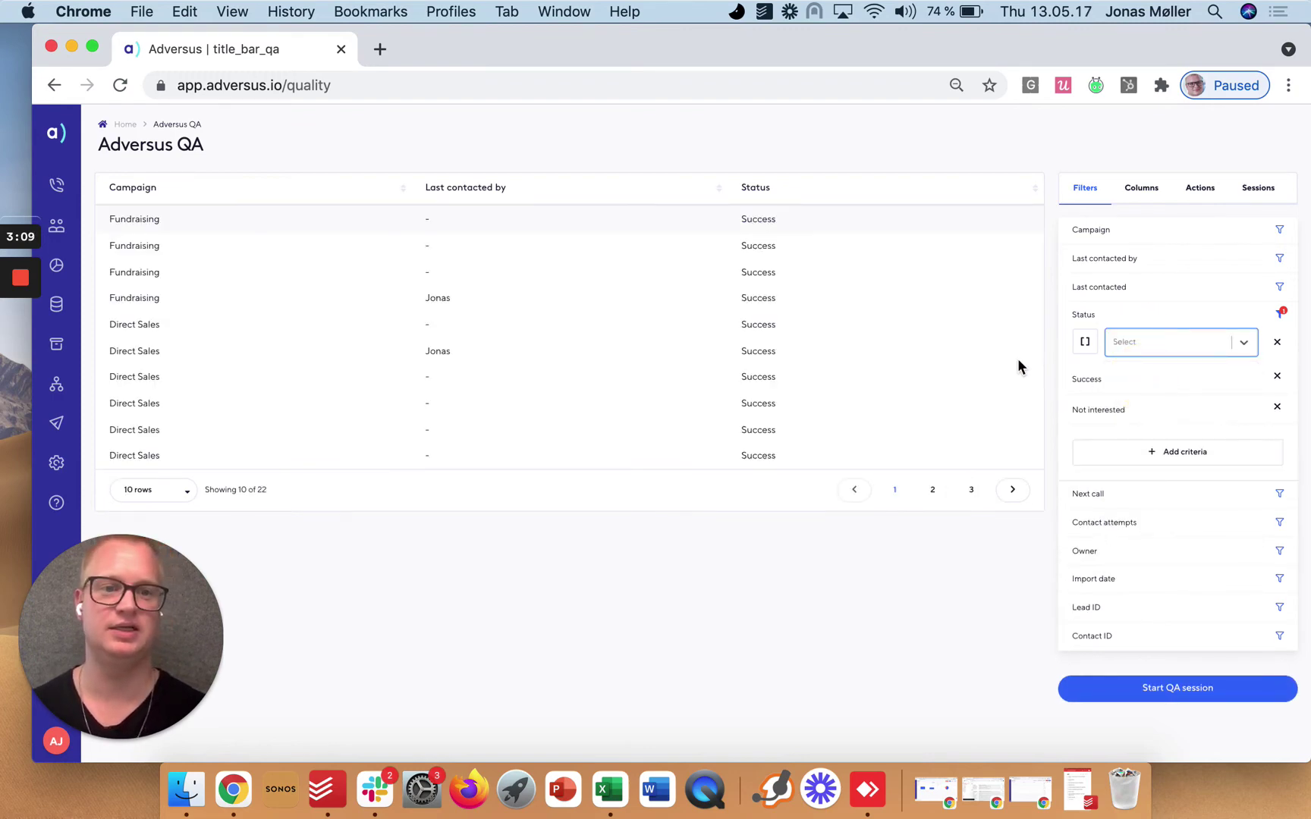
Restrict the leads to those last contacted Today and open the session's action settings
{"action": "left_click", "coordinate": [1147, 288]}
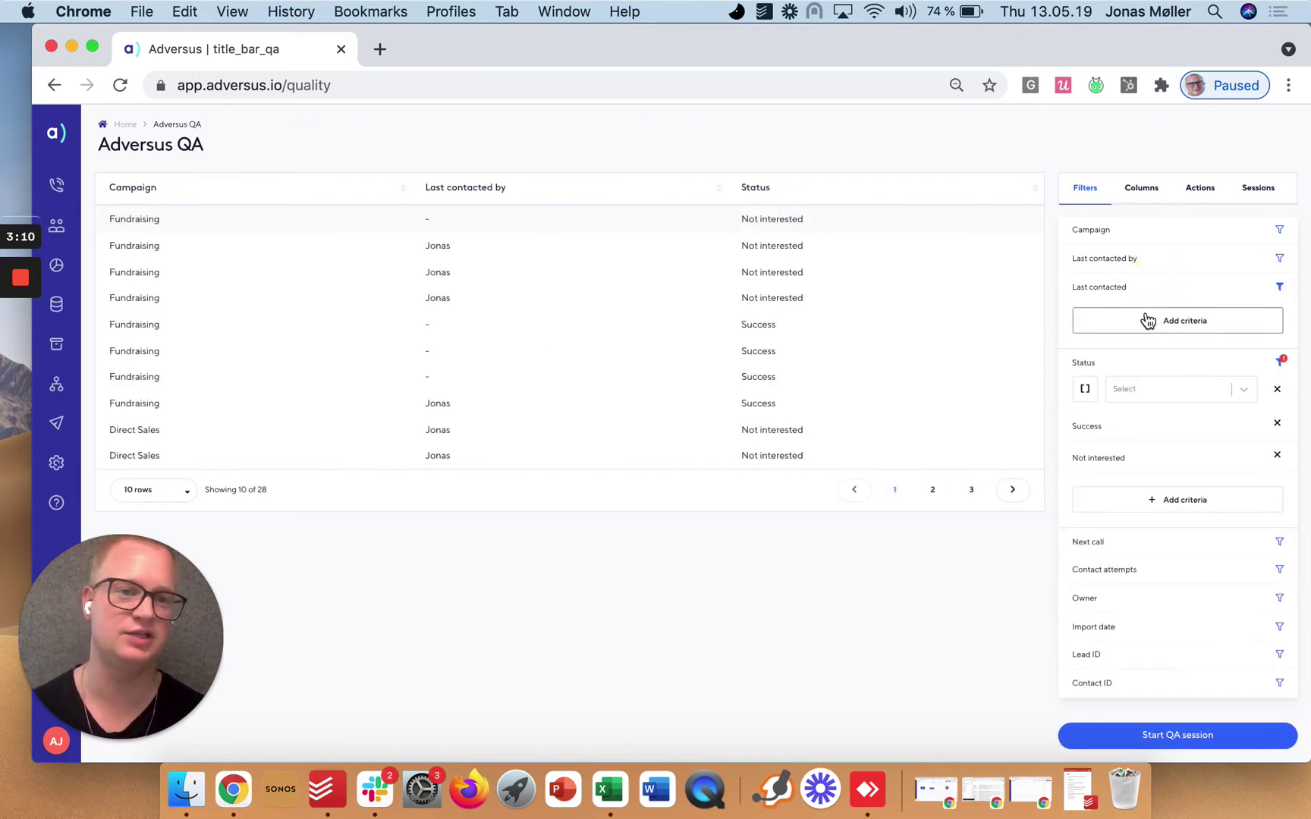
{"action": "left_click", "coordinate": [1147, 320]}
{"action": "left_click", "coordinate": [1150, 313]}
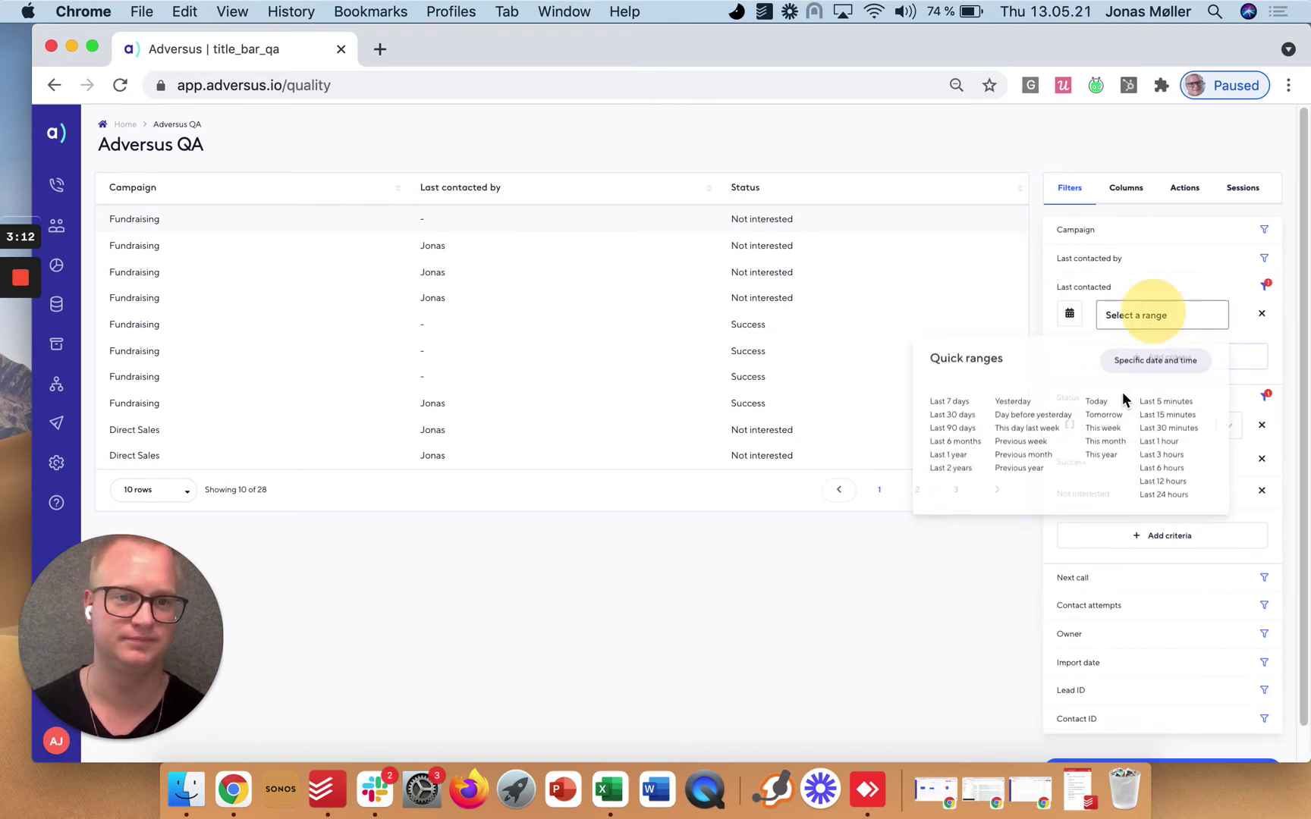
{"action": "left_click", "coordinate": [1097, 403]}
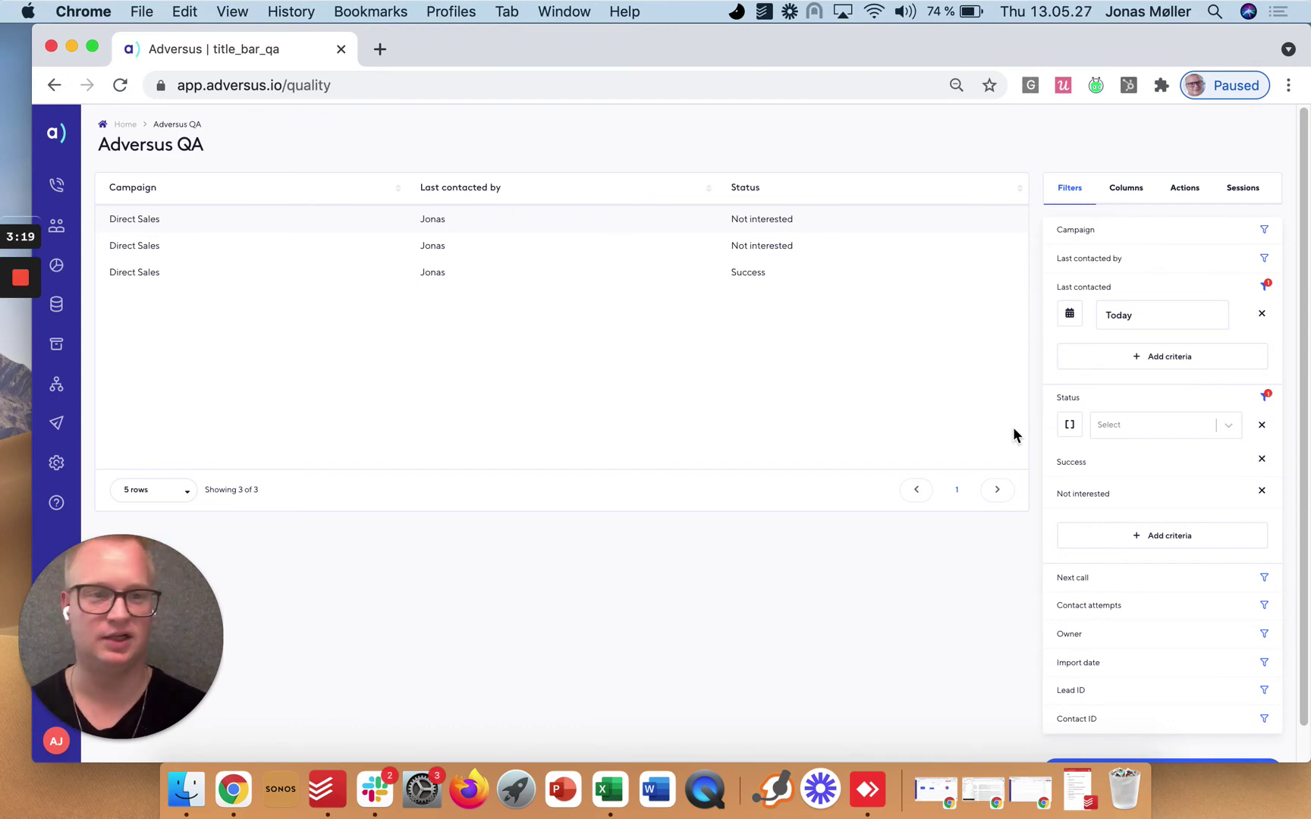
{"action": "left_click", "coordinate": [1177, 189]}
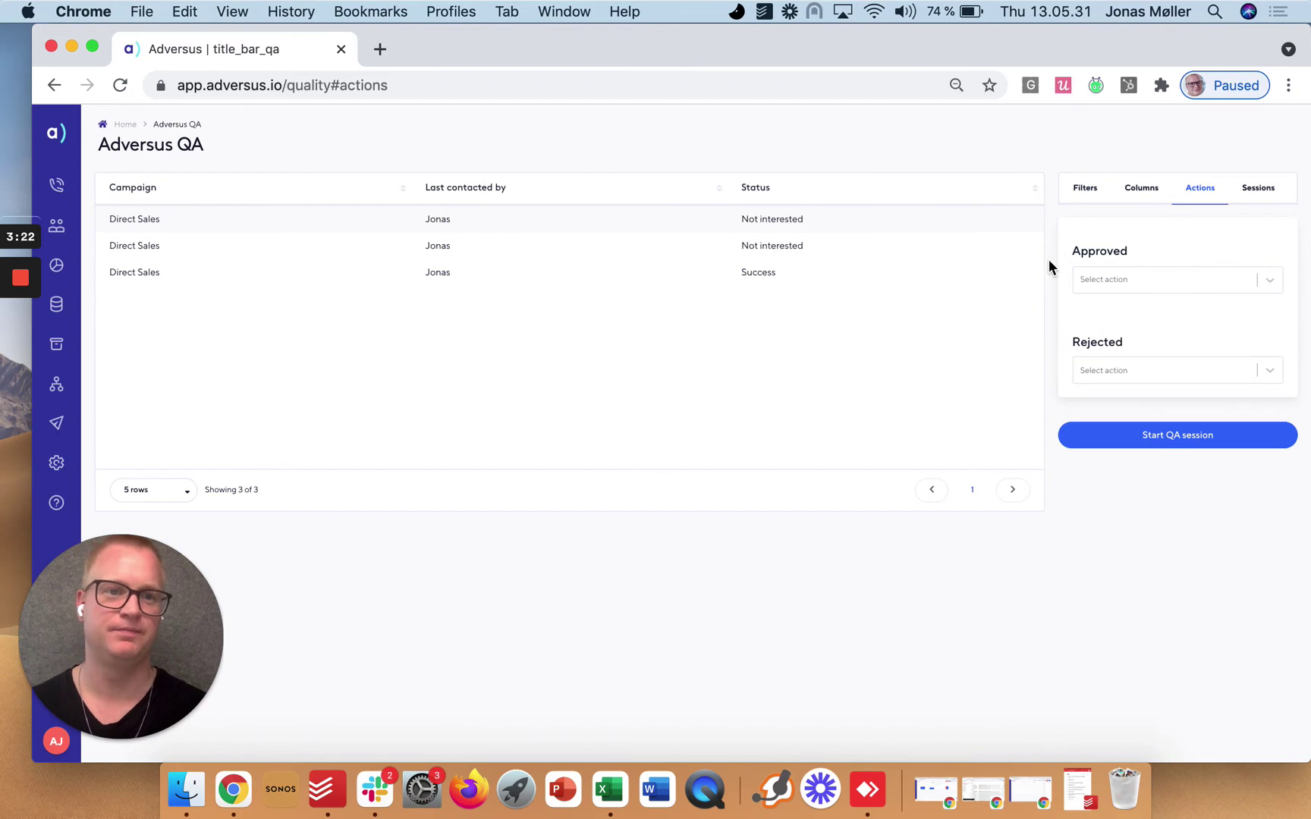
{"action": "left_click", "coordinate": [1148, 280]}
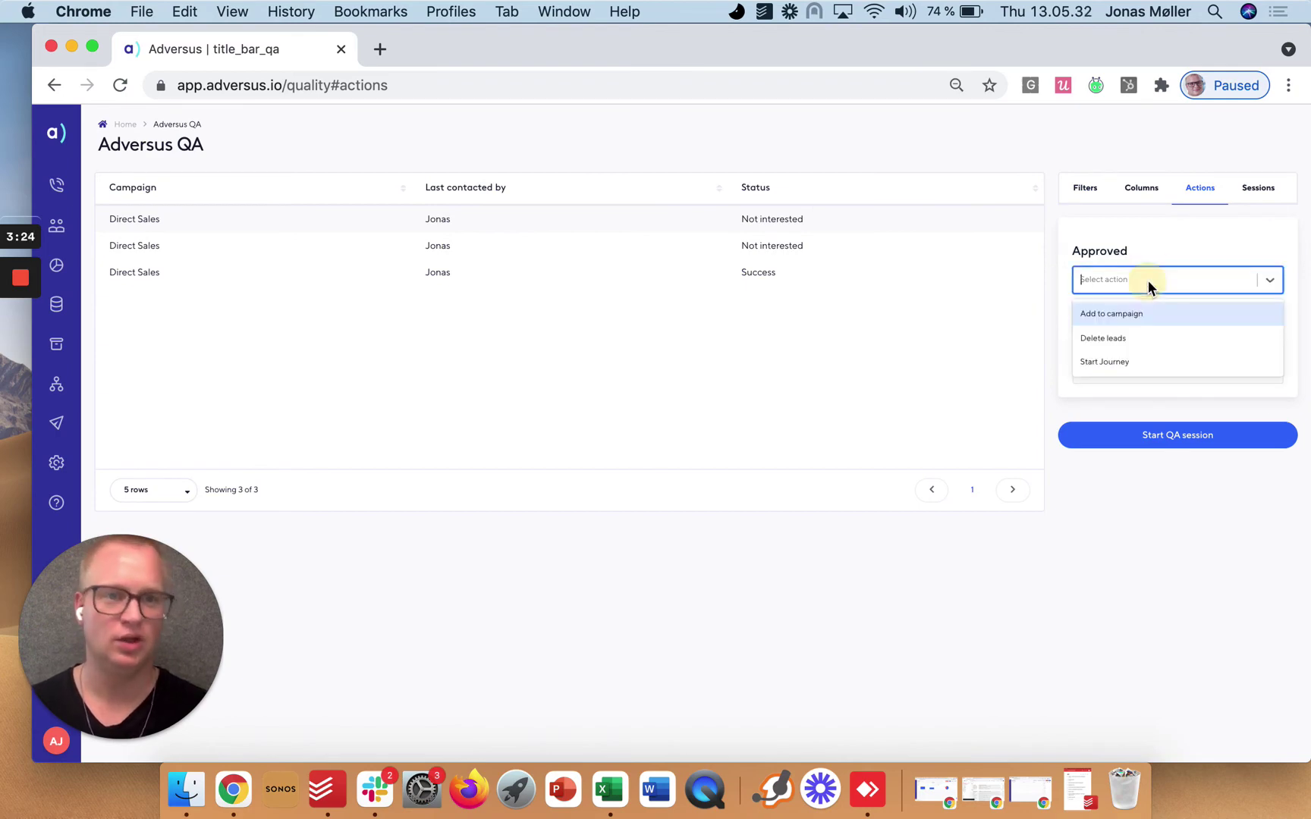
{"action": "left_click", "coordinate": [1126, 316]}
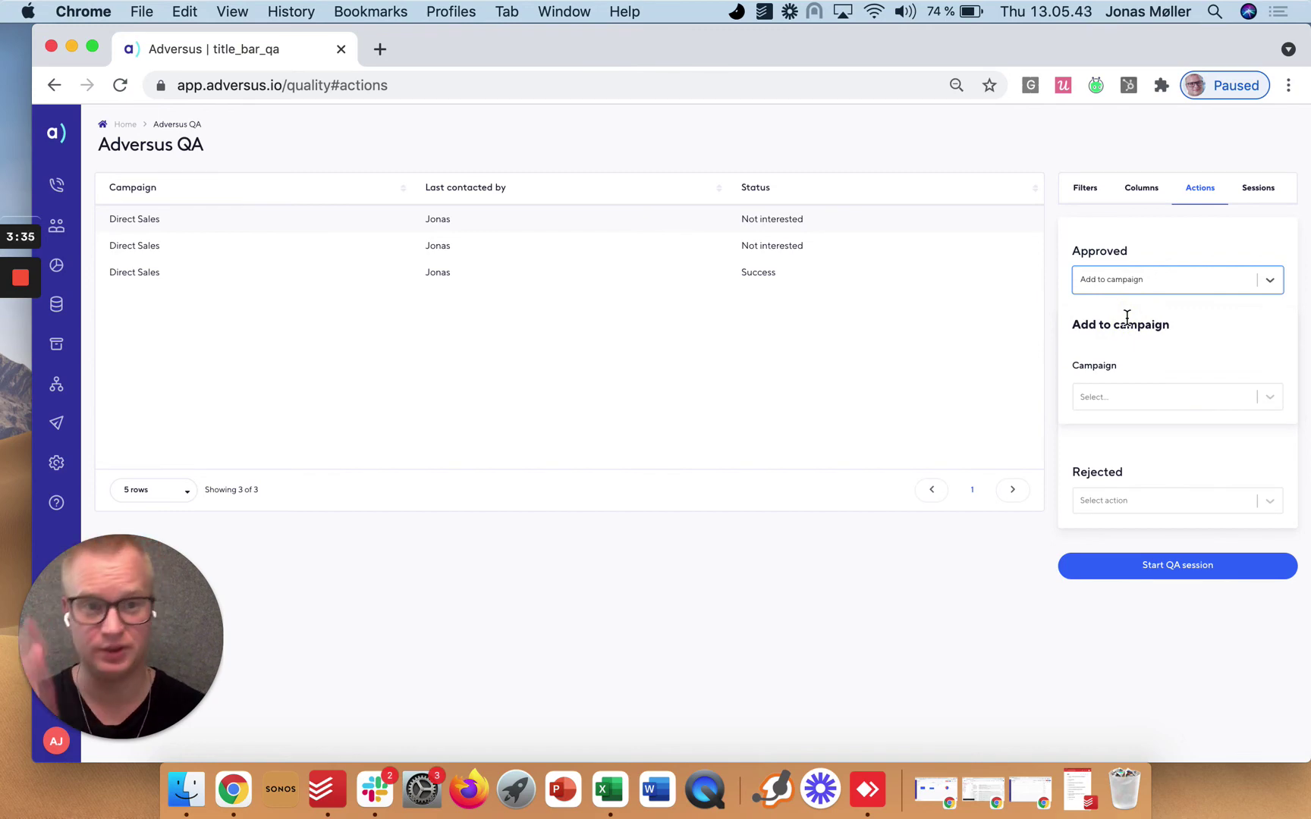
{"action": "left_click", "coordinate": [1150, 394]}
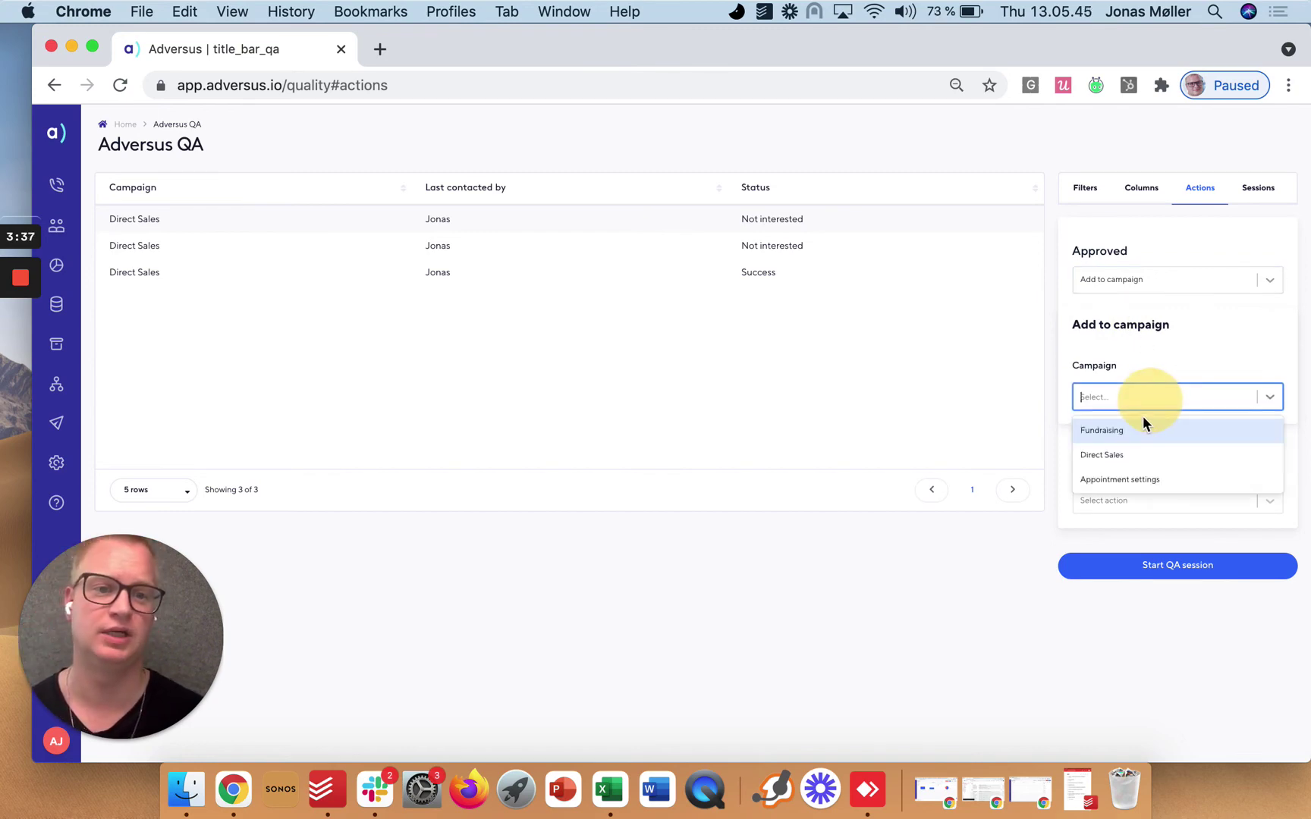
Set the action for approved leads to Start Journey with the journey Distribute success leads
{"action": "left_click", "coordinate": [1143, 285]}
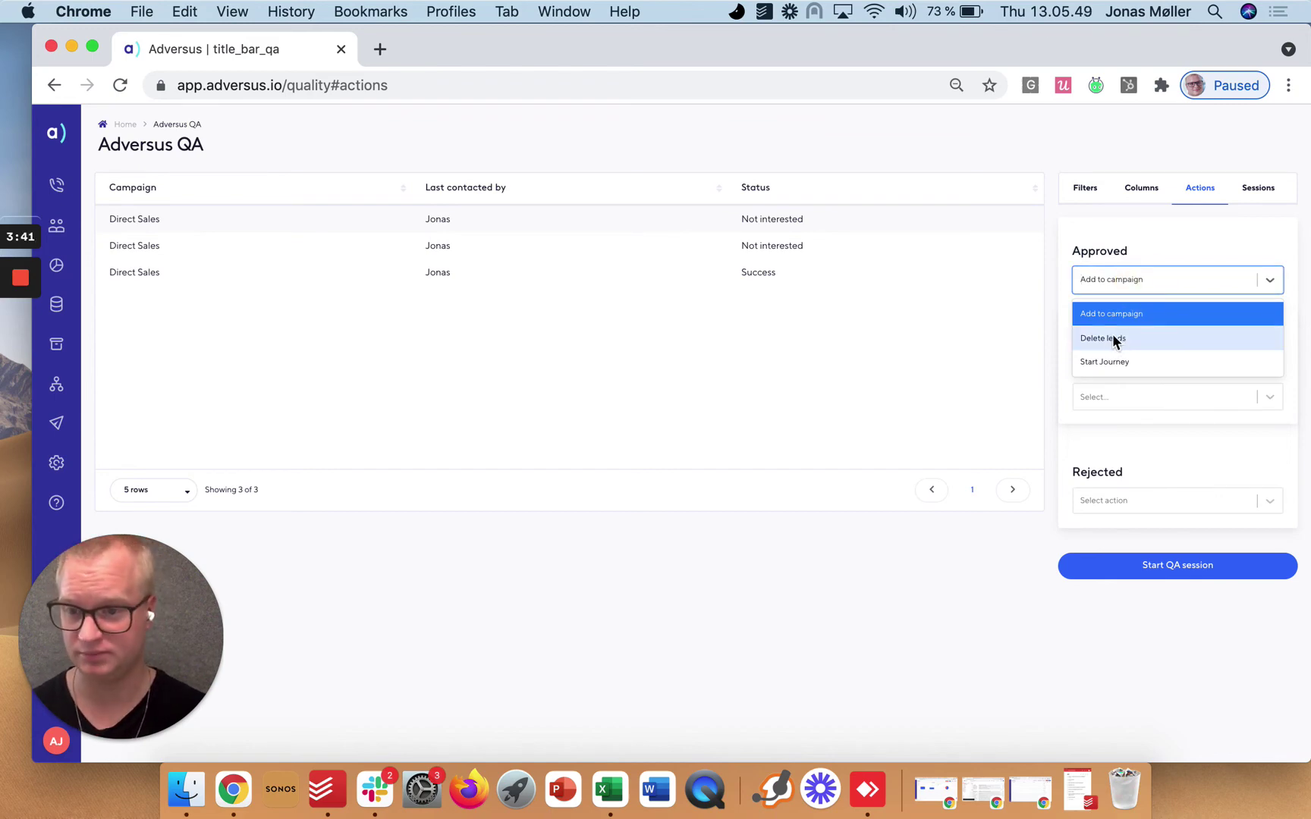
{"action": "left_click", "coordinate": [1106, 361]}
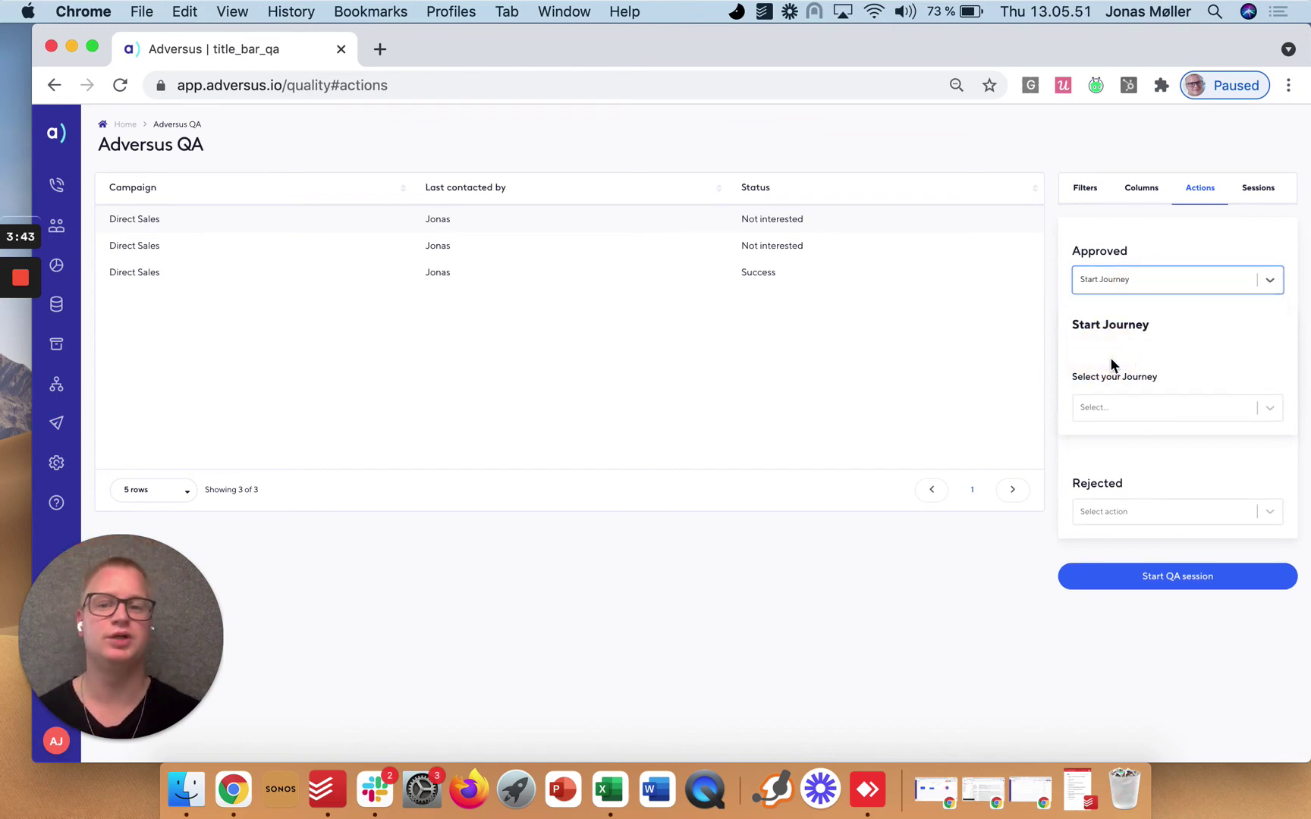
{"action": "left_click", "coordinate": [1124, 406]}
{"action": "left_click", "coordinate": [1124, 444]}
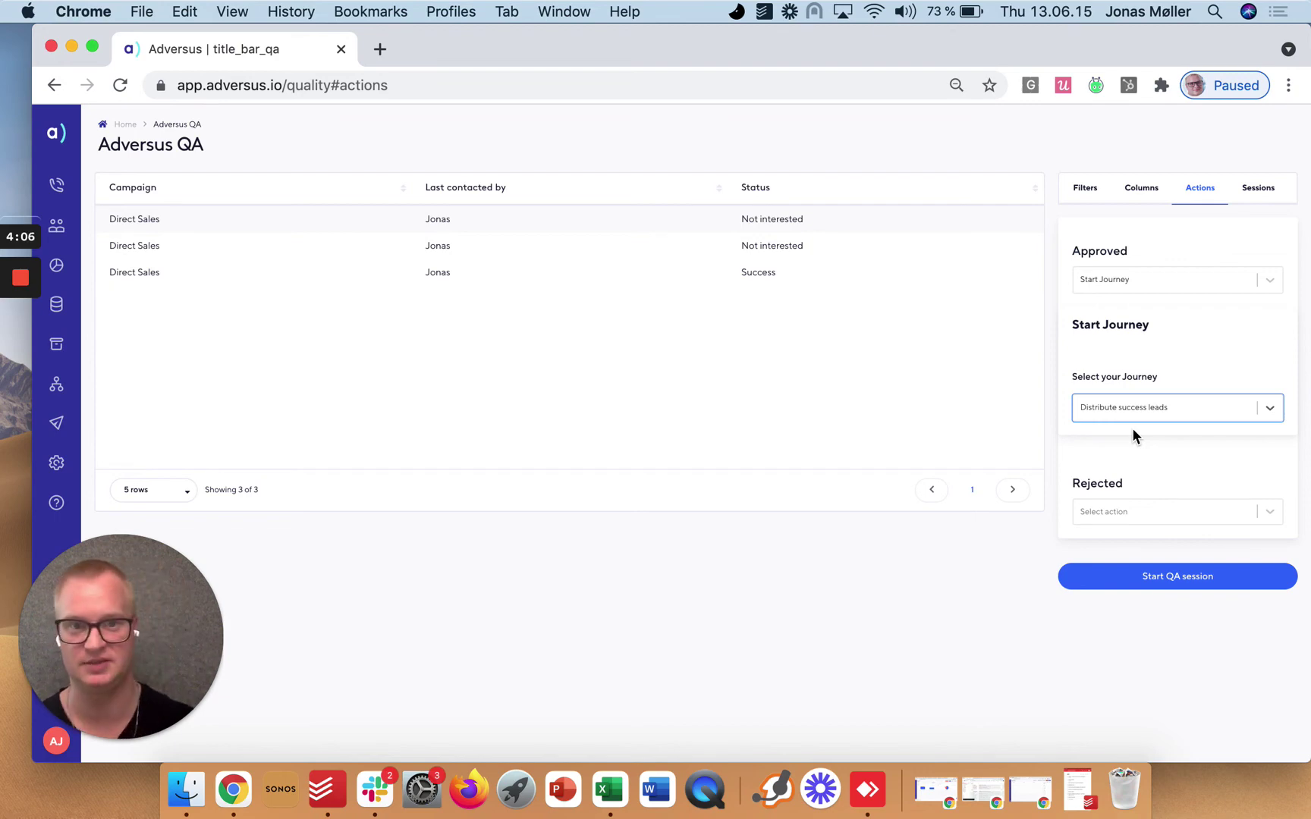
Set the action for rejected leads to Start Journey with the journey Assign back to origional user
{"action": "left_click", "coordinate": [1092, 512]}
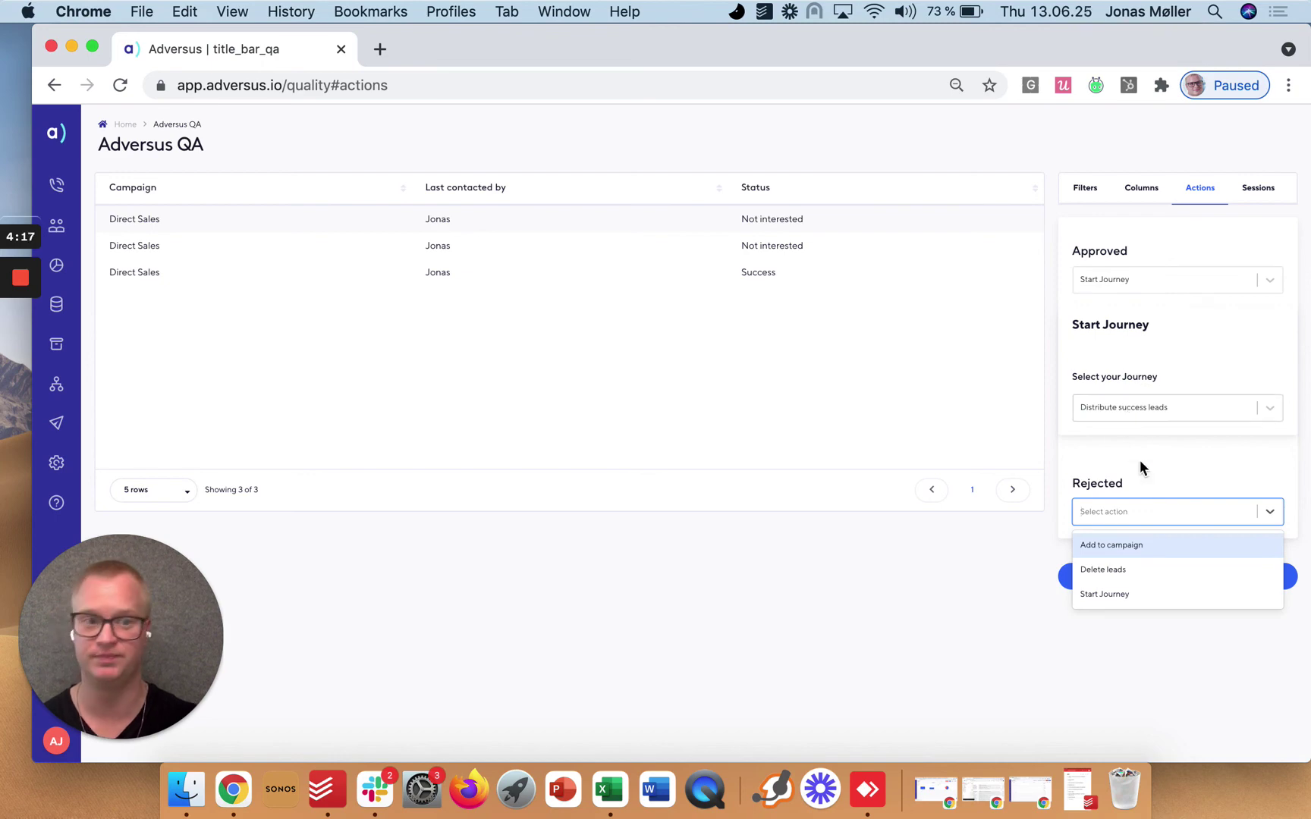
{"action": "left_click", "coordinate": [1126, 597]}
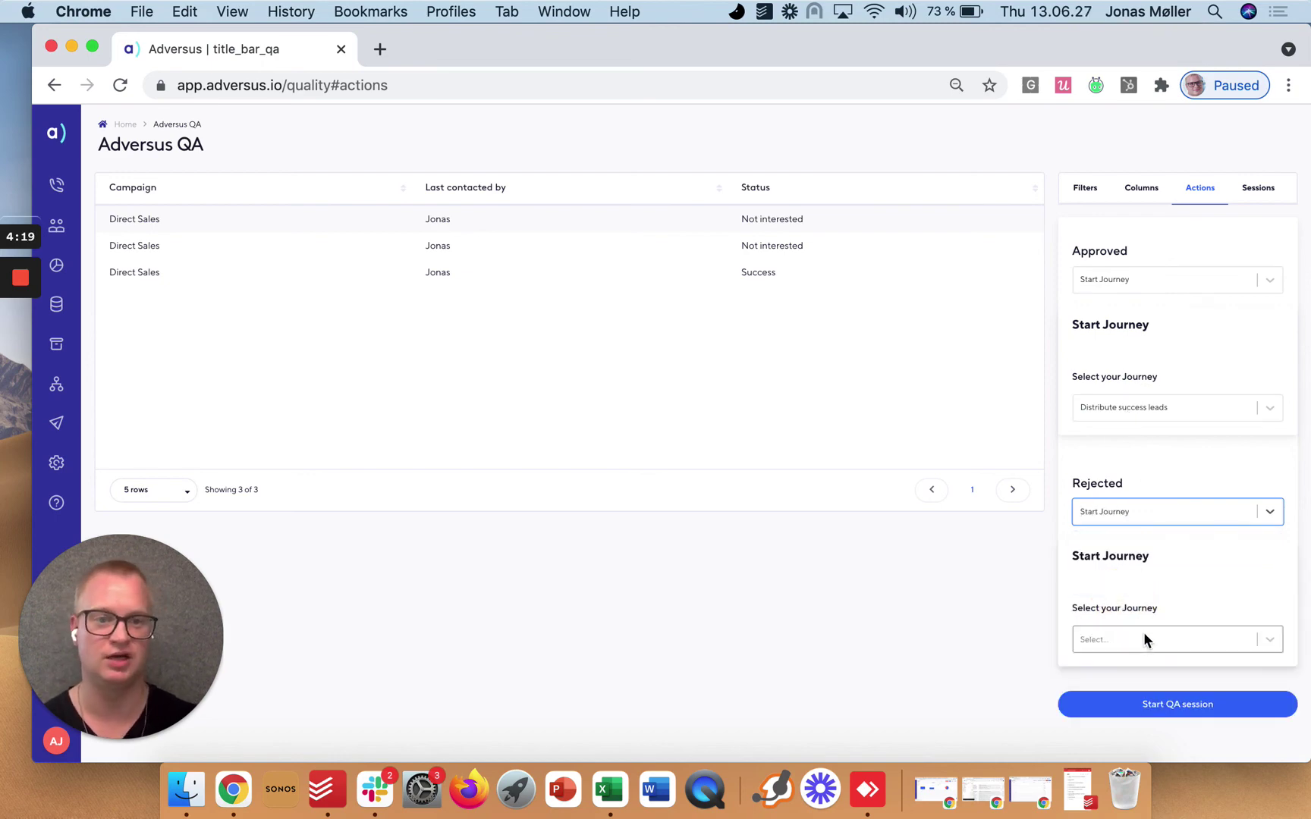
{"action": "left_click", "coordinate": [1143, 632]}
{"action": "left_click", "coordinate": [1130, 697]}
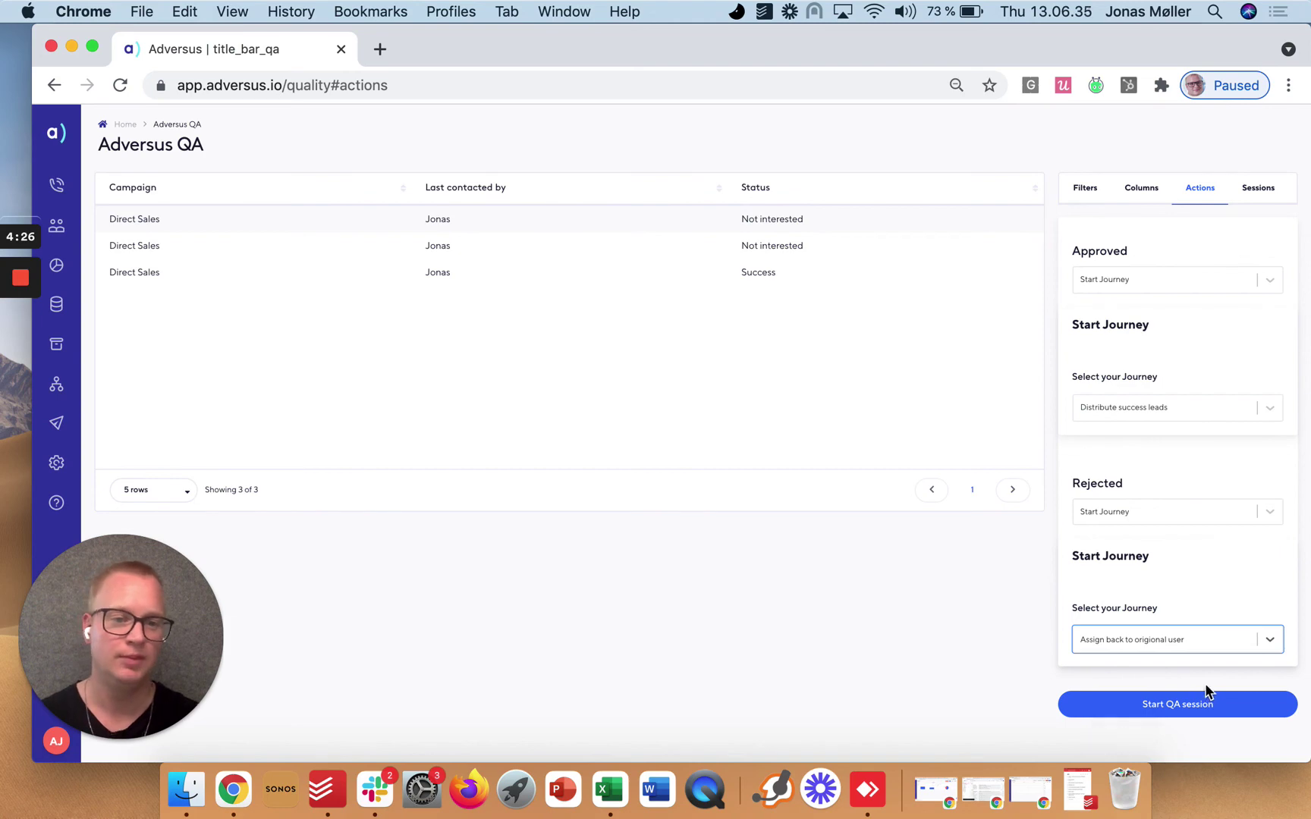
Start the QA session and approve the first Not interested lead from the Direct Sales campaign
{"action": "left_click", "coordinate": [1158, 705]}
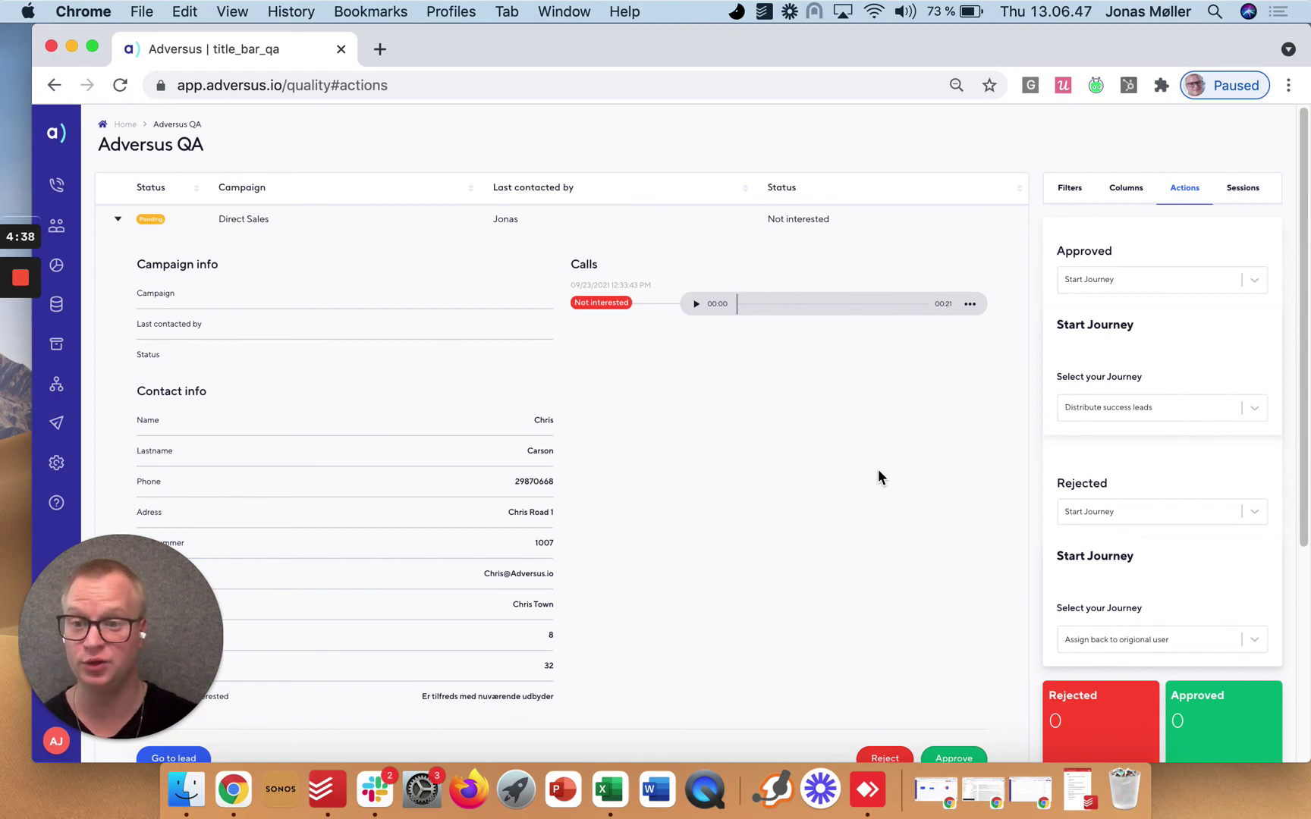
{"action": "scroll", "coordinate": [878, 470], "scroll_direction": "down", "scroll_amount": 5}
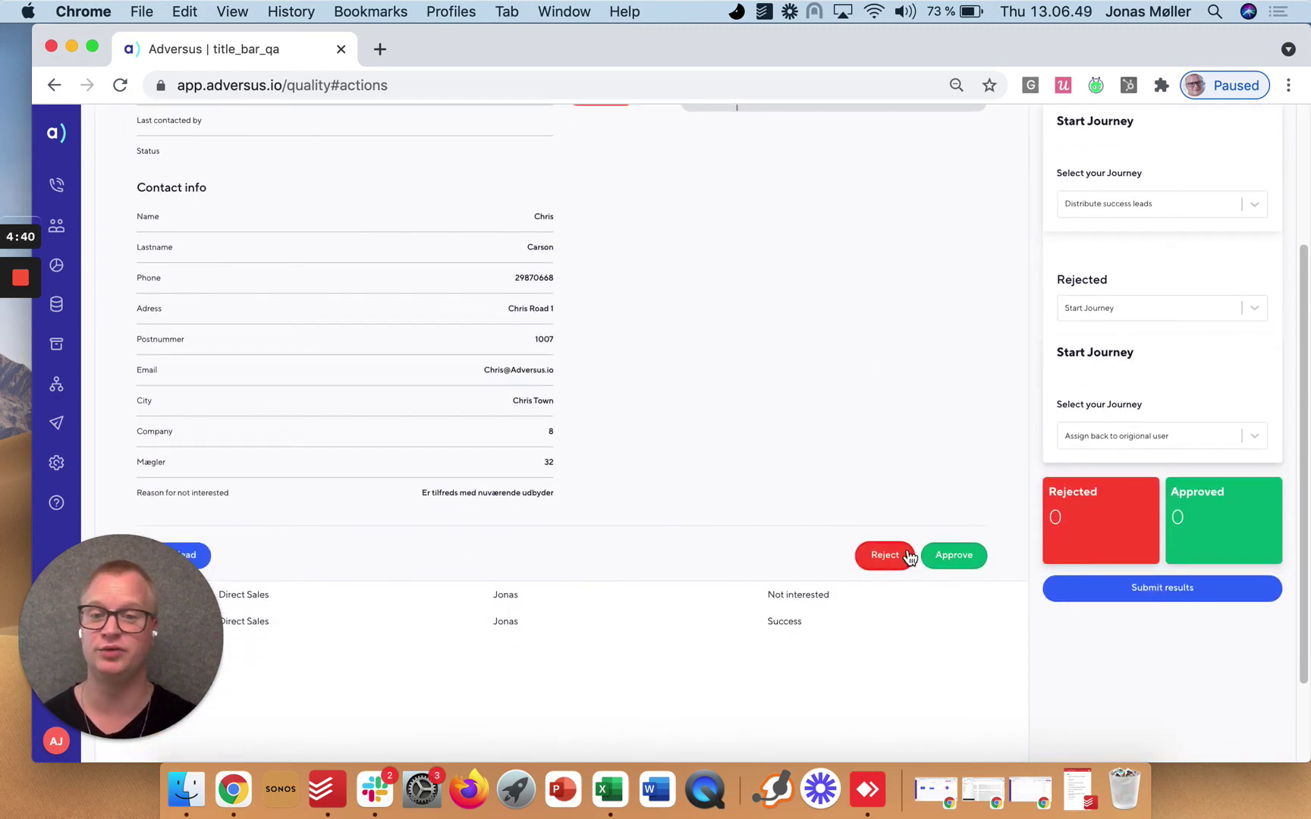
{"action": "left_click", "coordinate": [947, 557]}
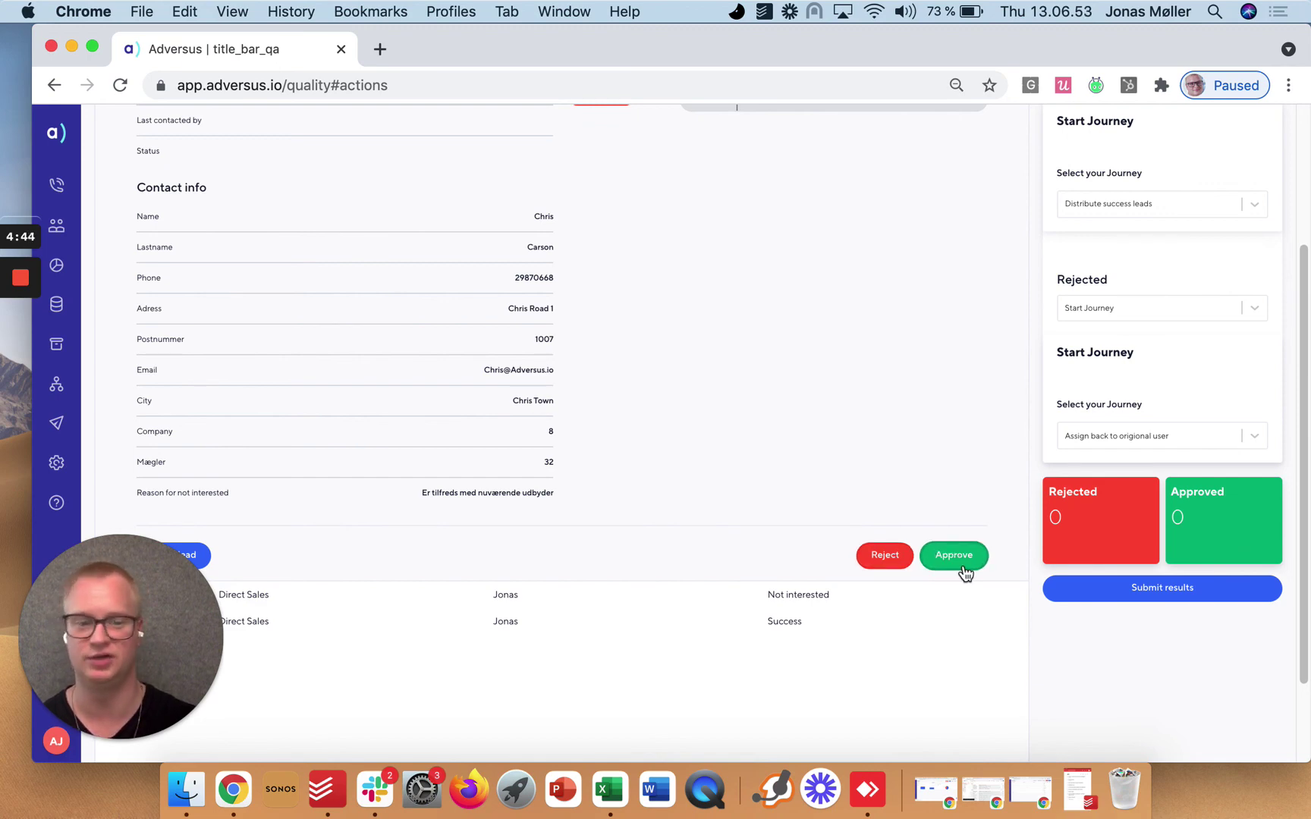
{"action": "scroll", "coordinate": [970, 531], "scroll_direction": "up", "scroll_amount": 3}
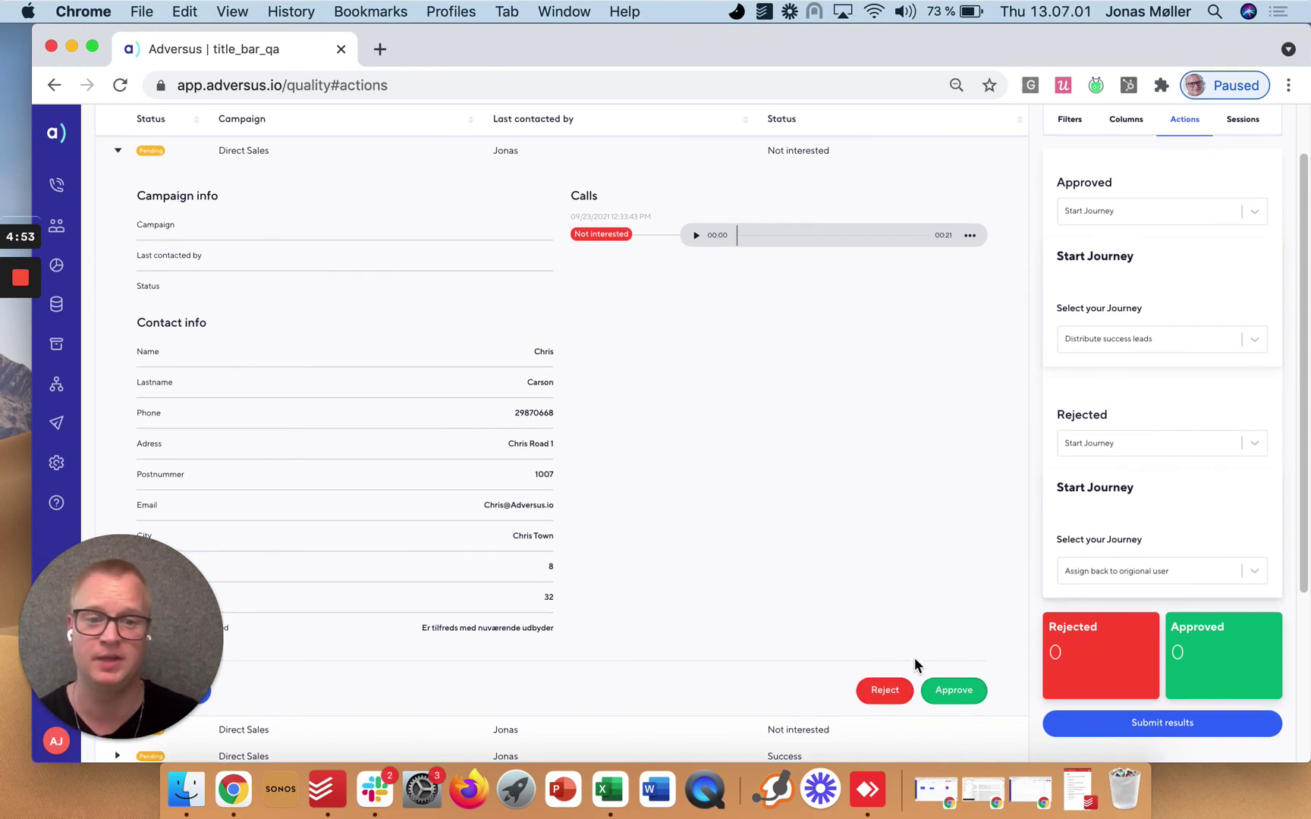
{"action": "left_click", "coordinate": [931, 692]}
Finish the evaluation by rejecting the second Not interested lead and approving the Success lead, and submit the results
{"action": "left_click", "coordinate": [880, 716]}
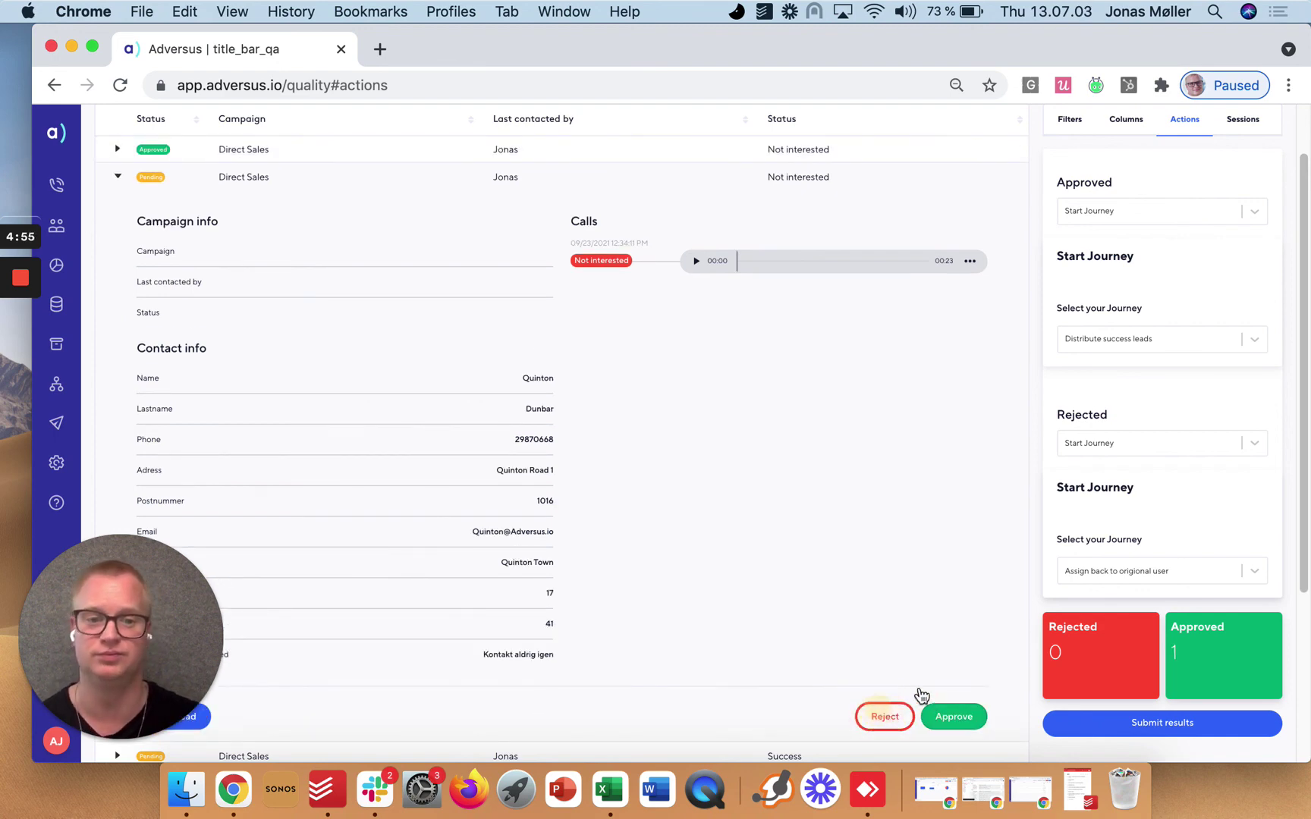
{"action": "left_click", "coordinate": [950, 713]}
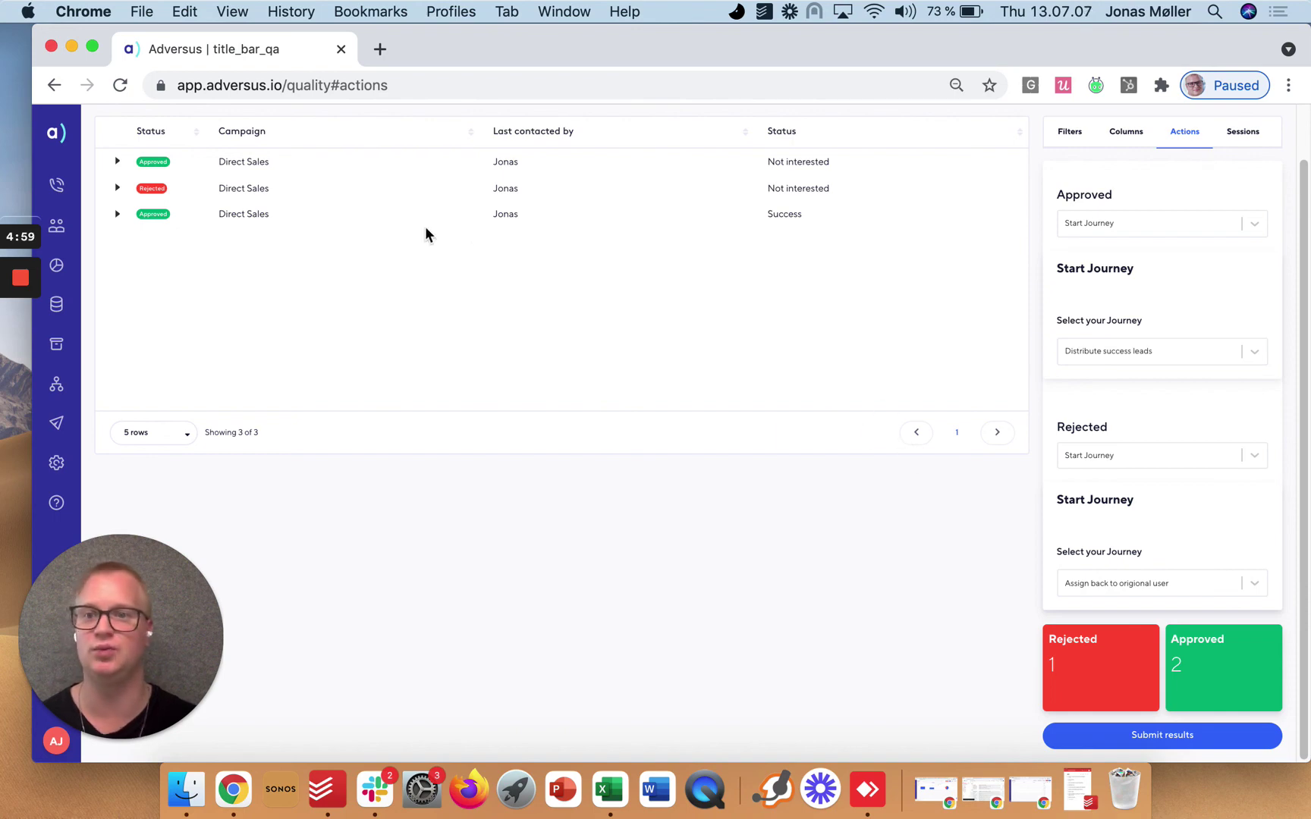
{"action": "left_click", "coordinate": [1197, 736]}
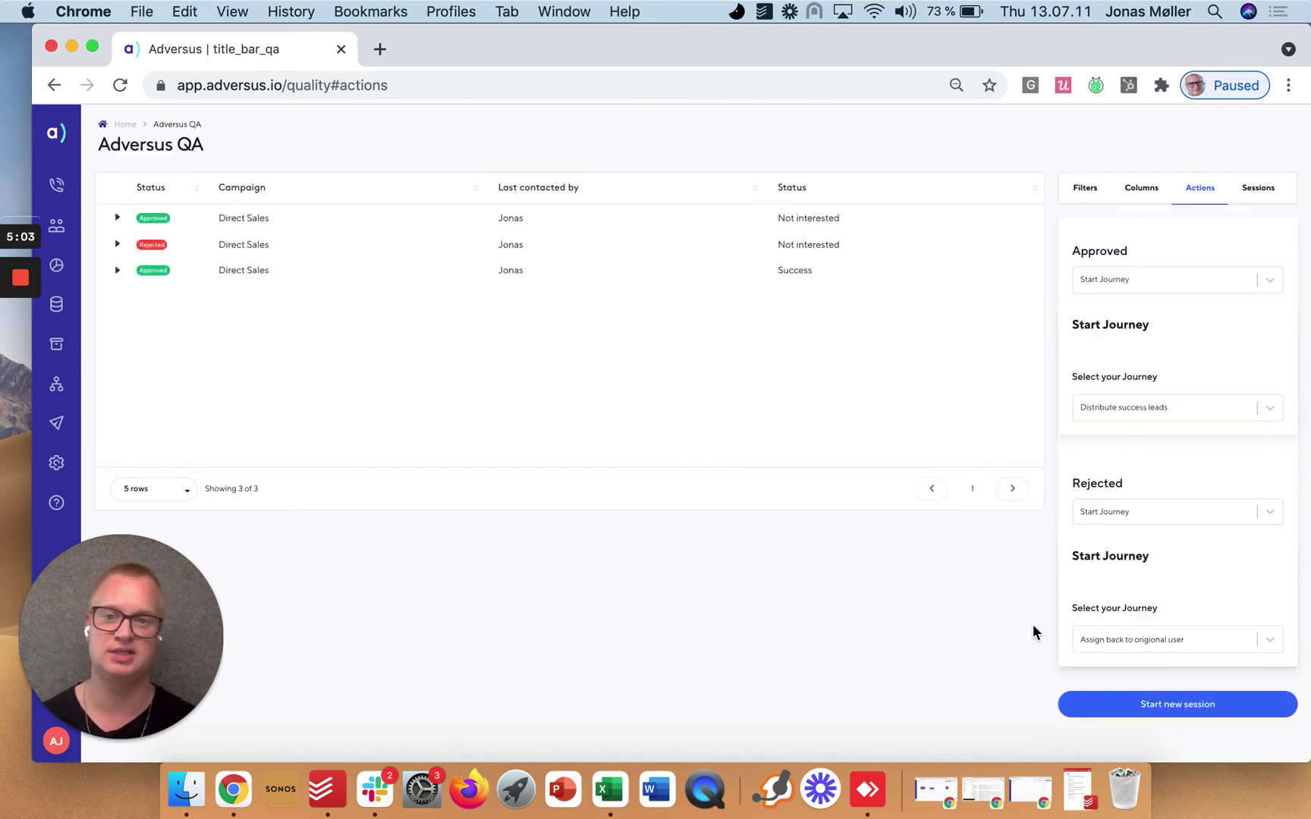